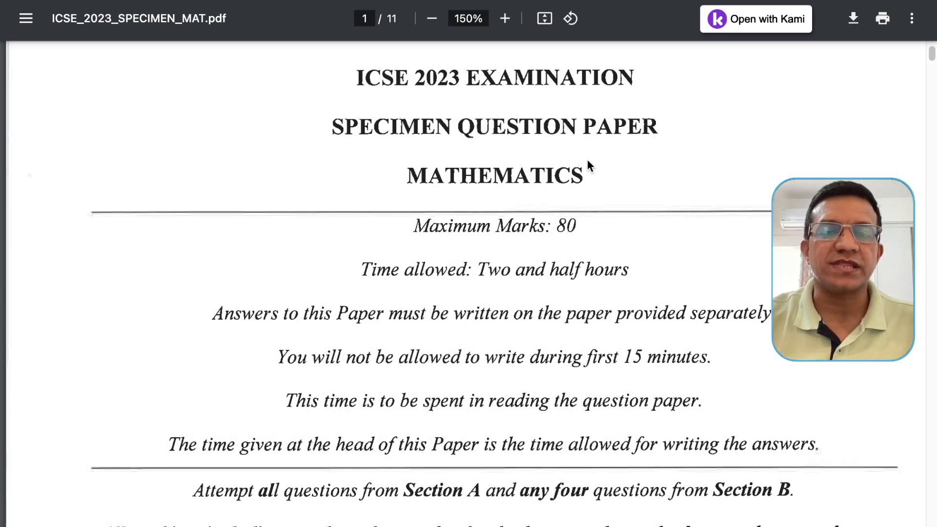
- Read through the ICSE 2023 specimen mathematics paper from the cover instructions to Question 2 in Section A
scroll(528, 221, "down", 10)
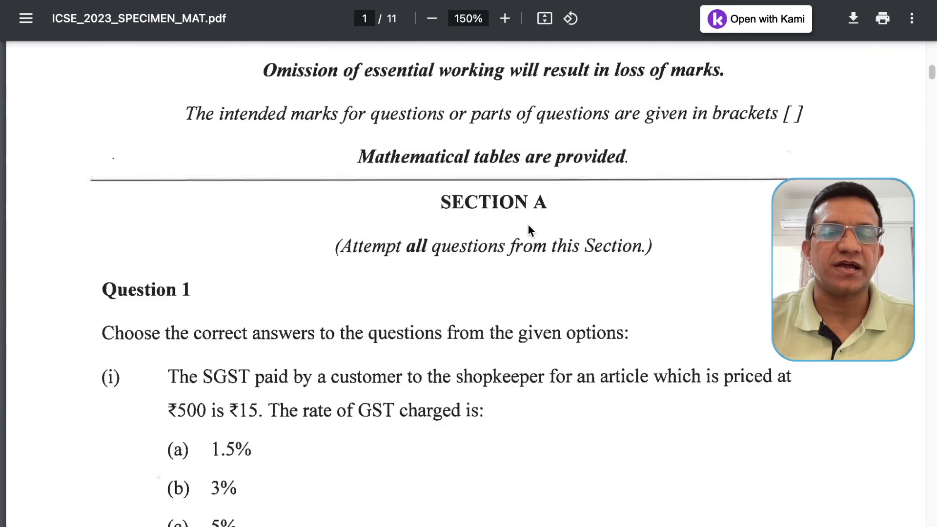
scroll(529, 230, "up", 3)
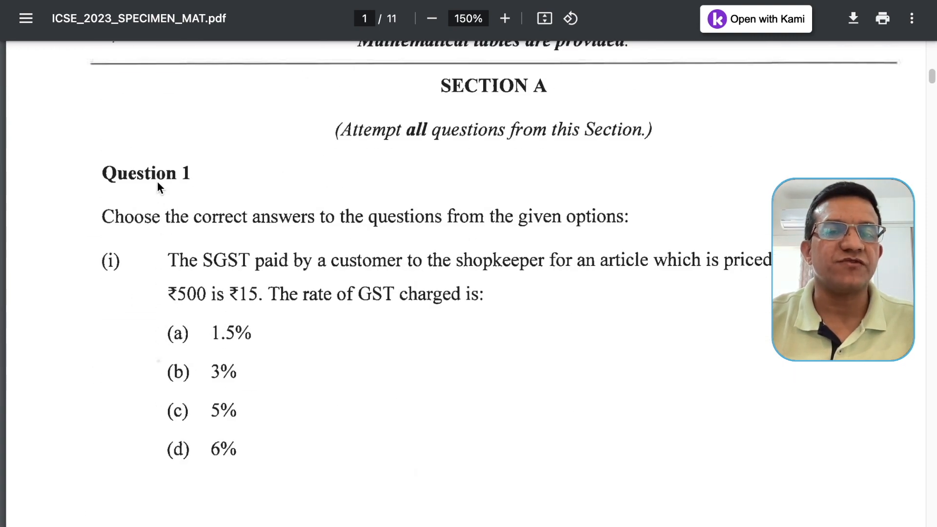
scroll(210, 263, "down", 10)
scroll(222, 278, "down", 15)
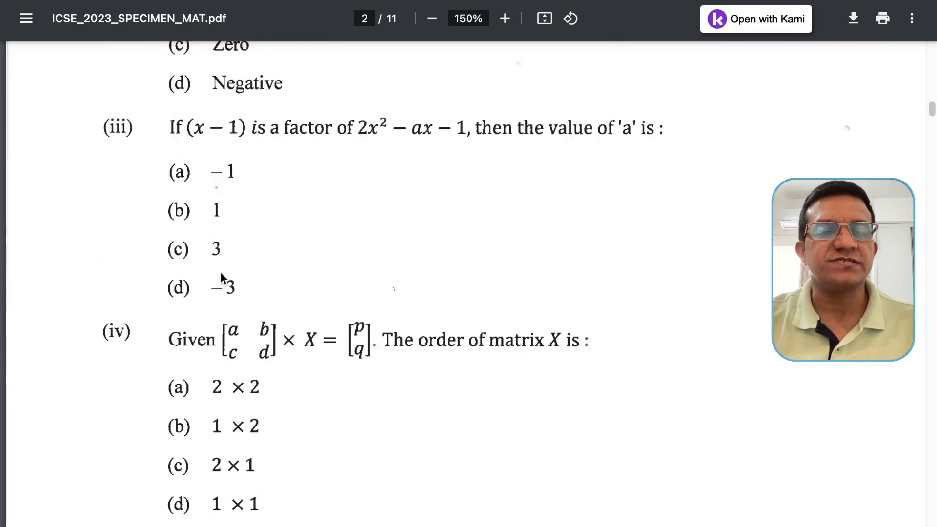
scroll(221, 280, "down", 20)
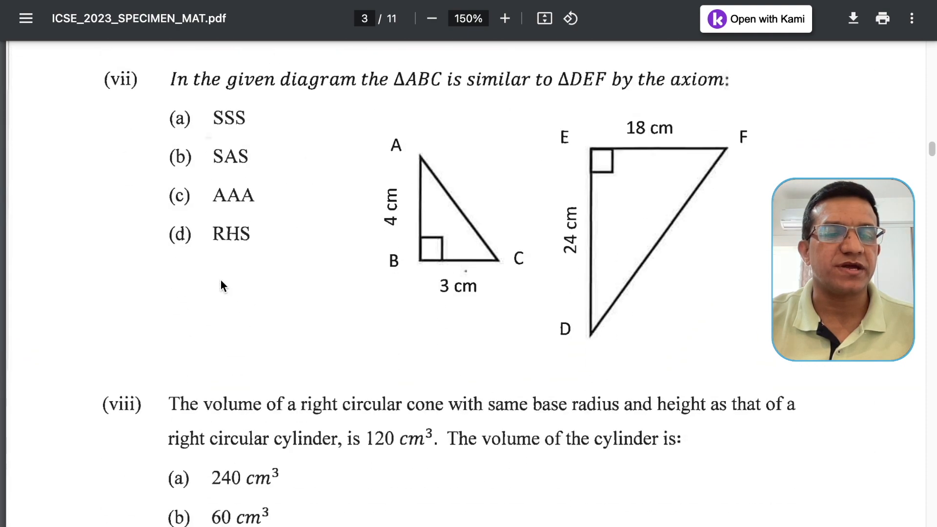
scroll(221, 285, "down", 15)
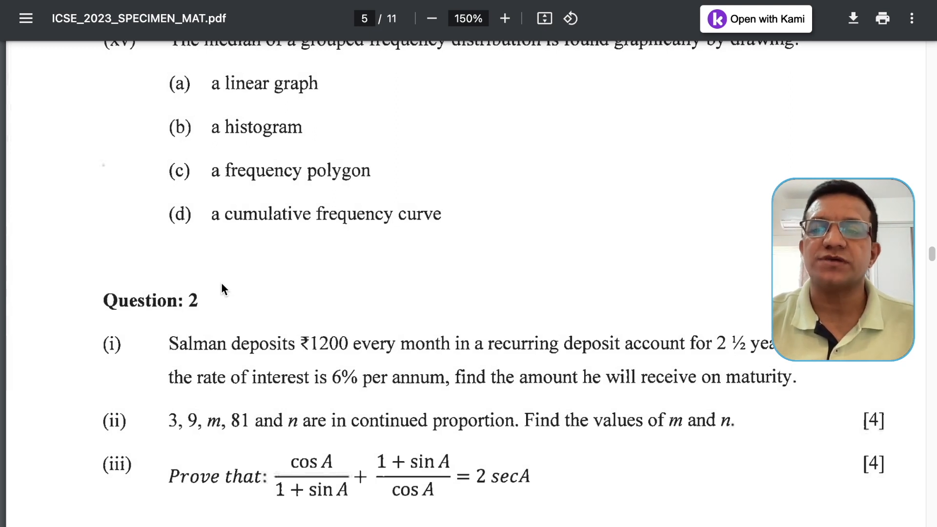
scroll(224, 283, "down", 4)
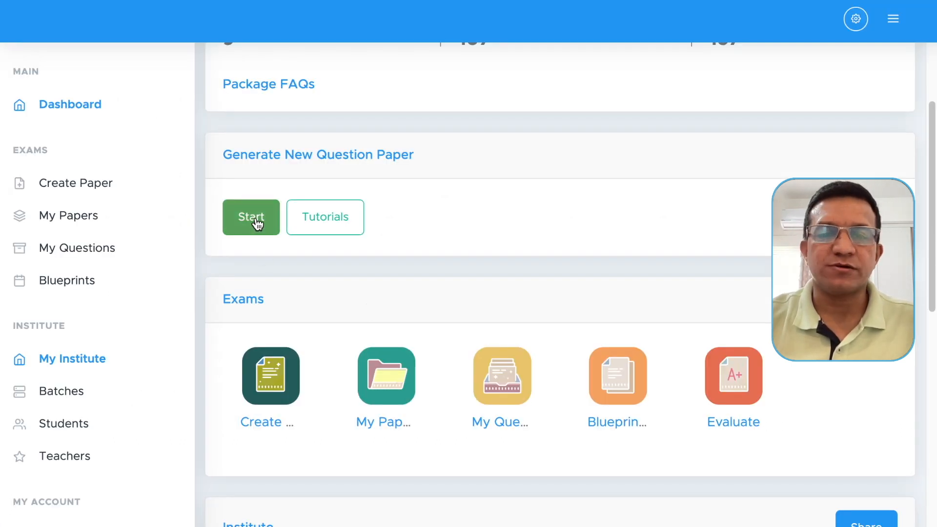
- Start generating a new question paper and set its blueprint mode to Manual
left_click(255, 216)
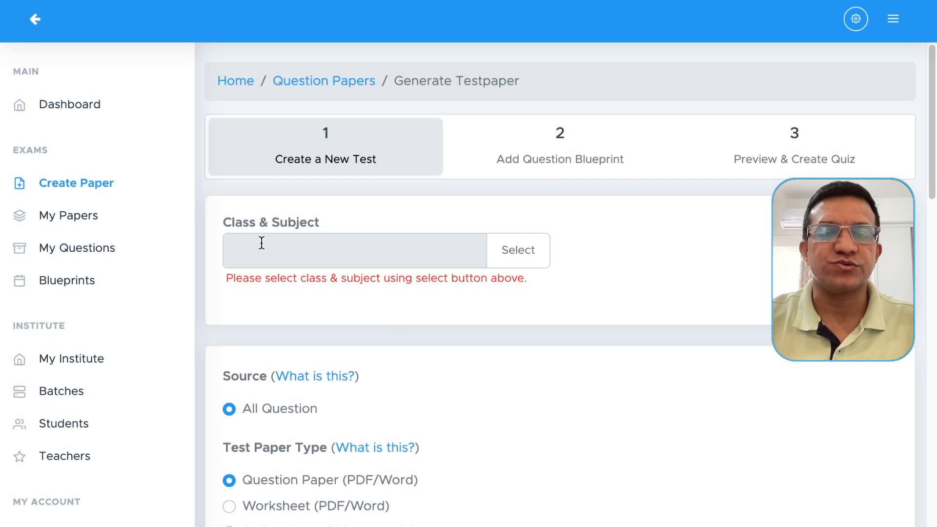
scroll(449, 299, "down", 5)
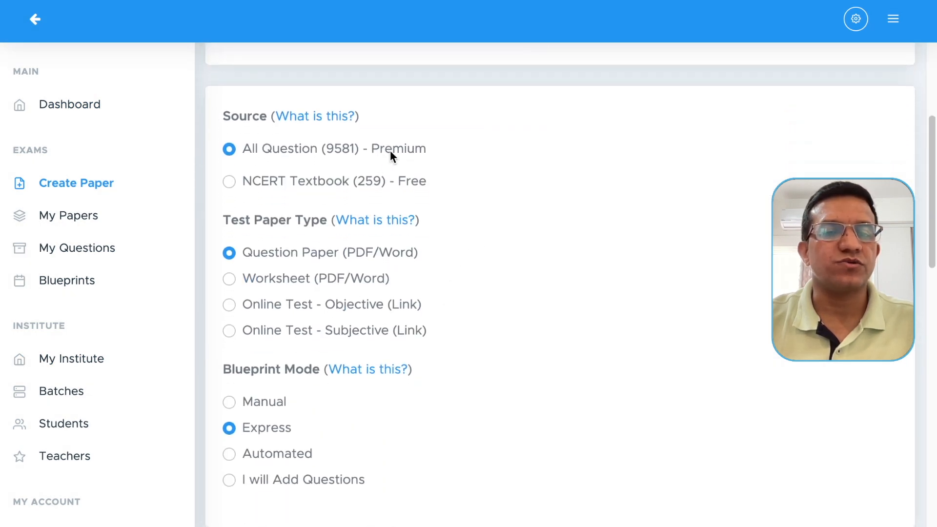
scroll(420, 187, "down", 1)
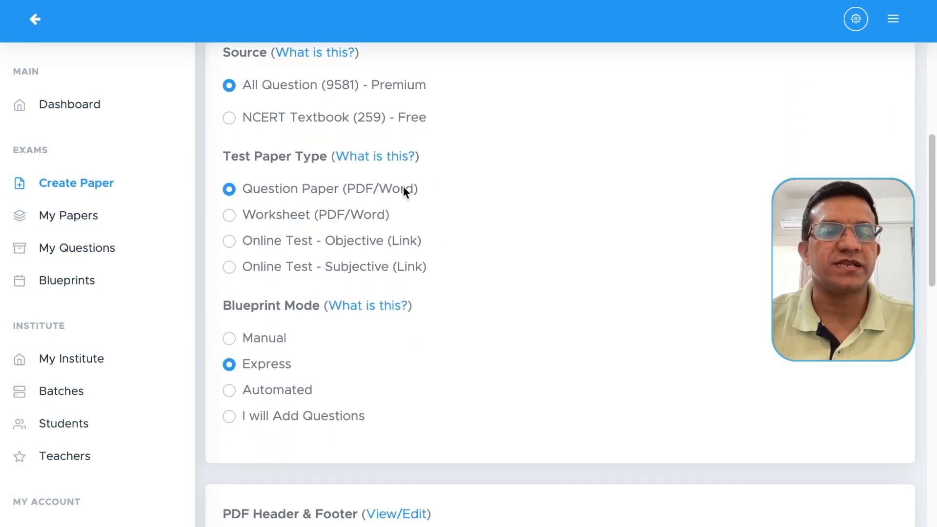
scroll(442, 192, "down", 3)
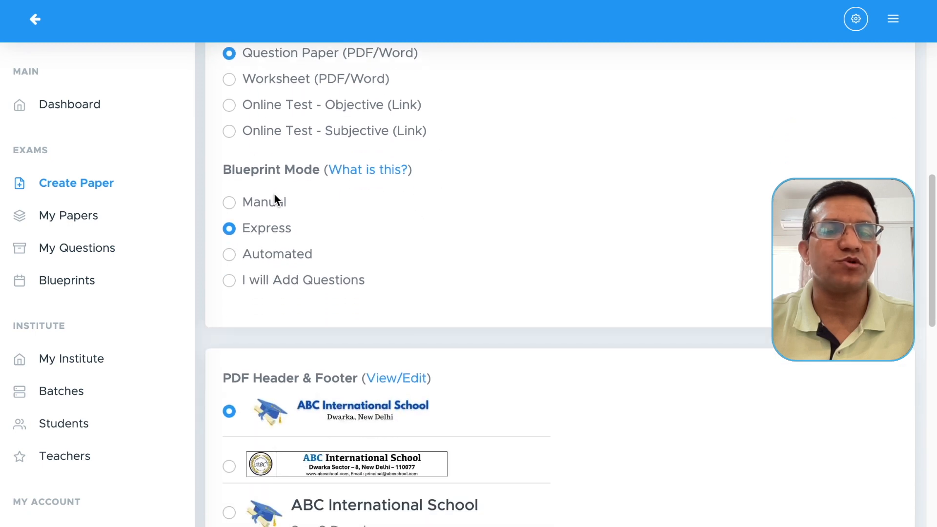
left_click(271, 201)
scroll(444, 206, "down", 2)
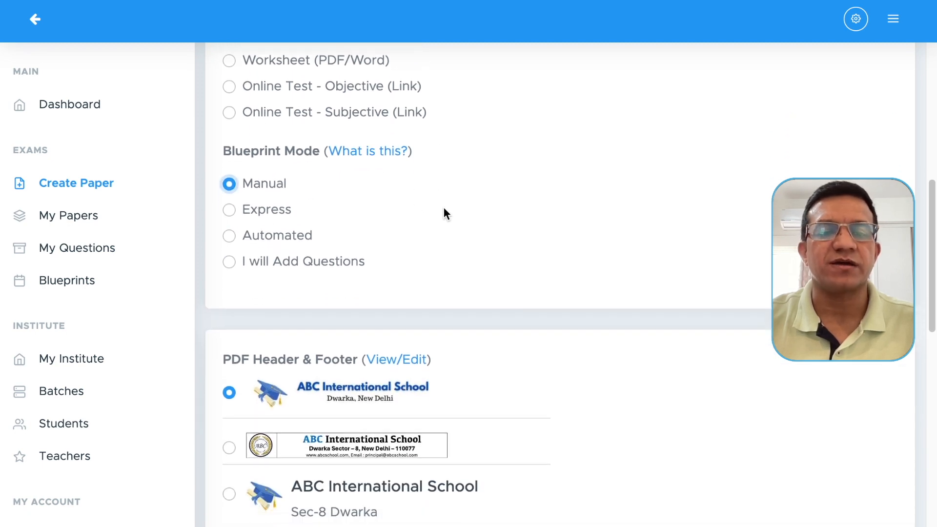
- Choose the boxed ABC International School header with the round seal, name the test paper "Test" and allow 60 minutes
scroll(444, 208, "down", 6)
scroll(420, 212, "up", 2)
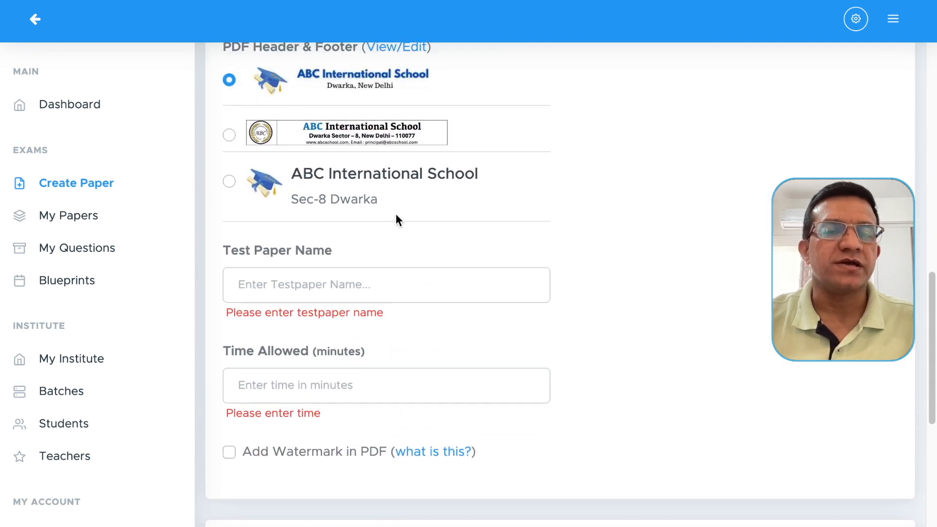
left_click(230, 135)
scroll(322, 196, "down", 2)
left_click(322, 178)
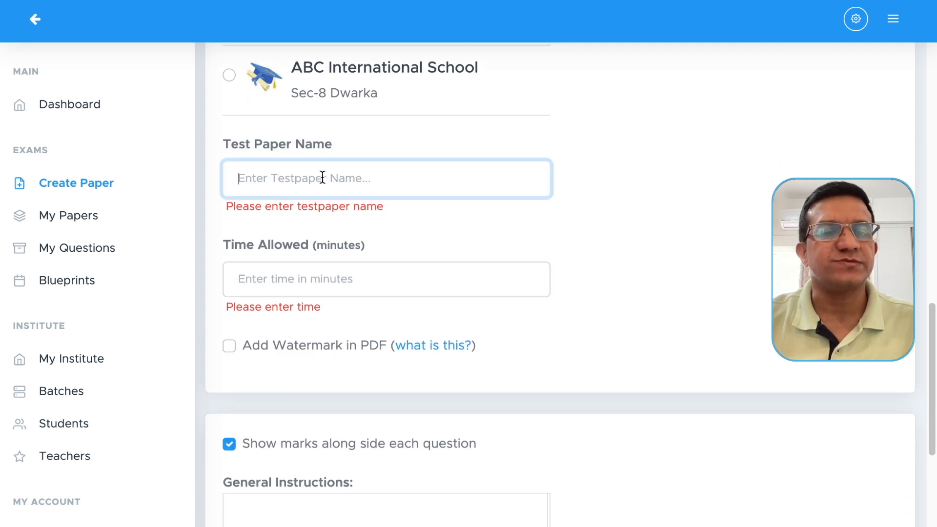
type("Test")
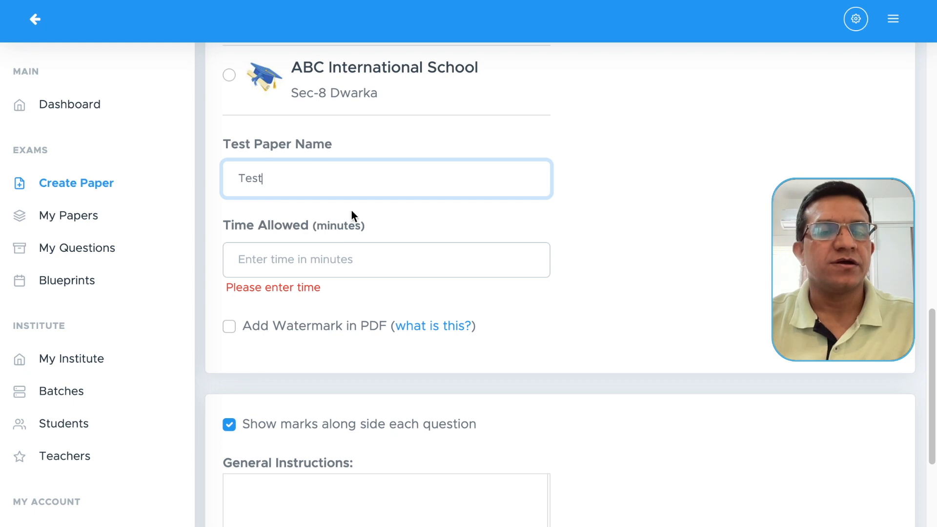
left_click(343, 244)
type("60")
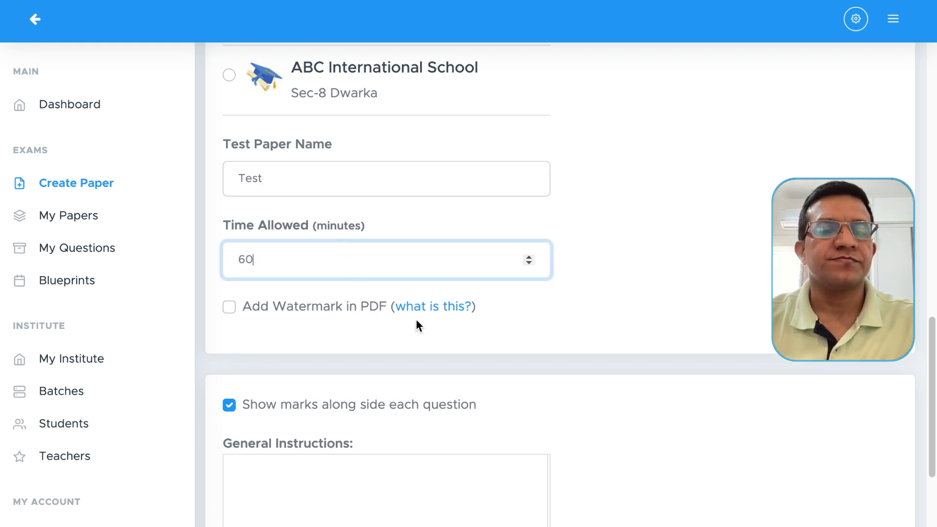
left_click(614, 292)
- Agree to the Terms of Use and continue to the question blueprint stage
scroll(613, 292, "down", 4)
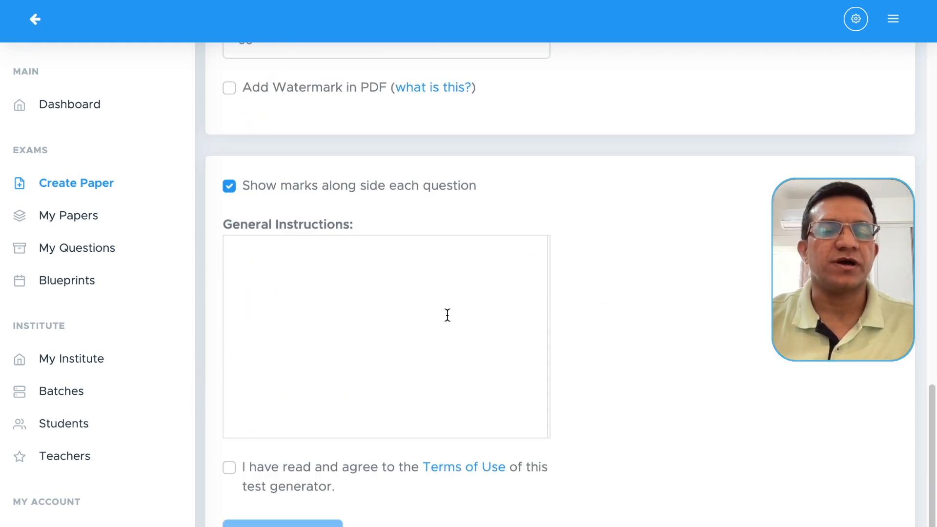
left_click(228, 468)
scroll(310, 428, "down", 2)
left_click(311, 431)
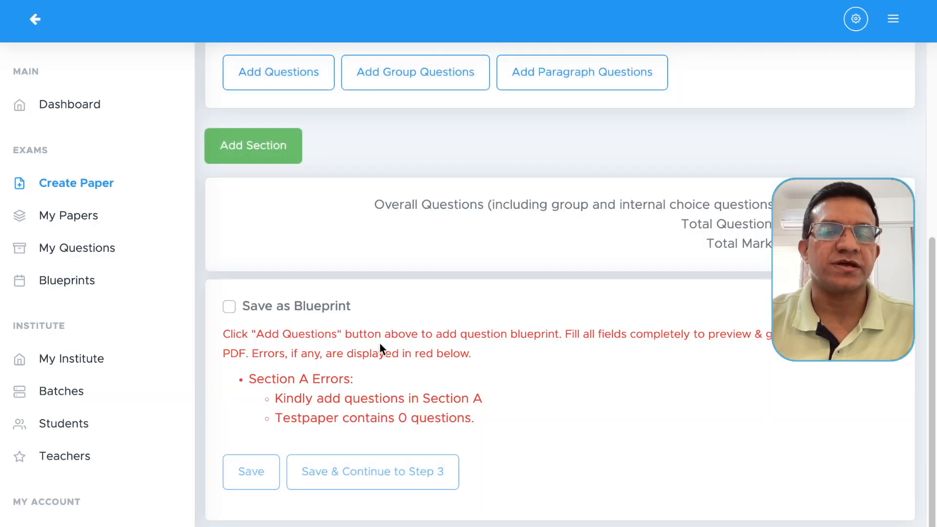
- Add a group question to Section A with the text "Answer any three of the following questions in 30-40 words each:"
scroll(382, 341, "up", 6)
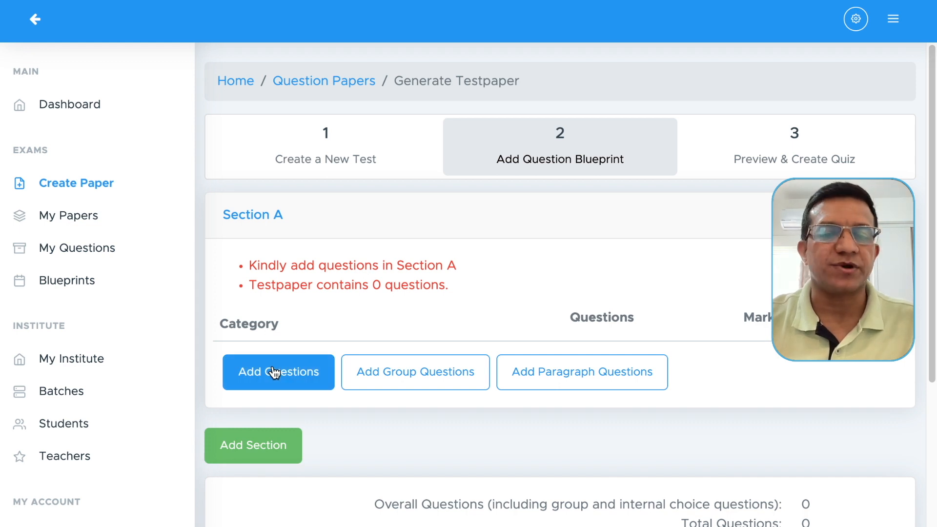
left_click(434, 378)
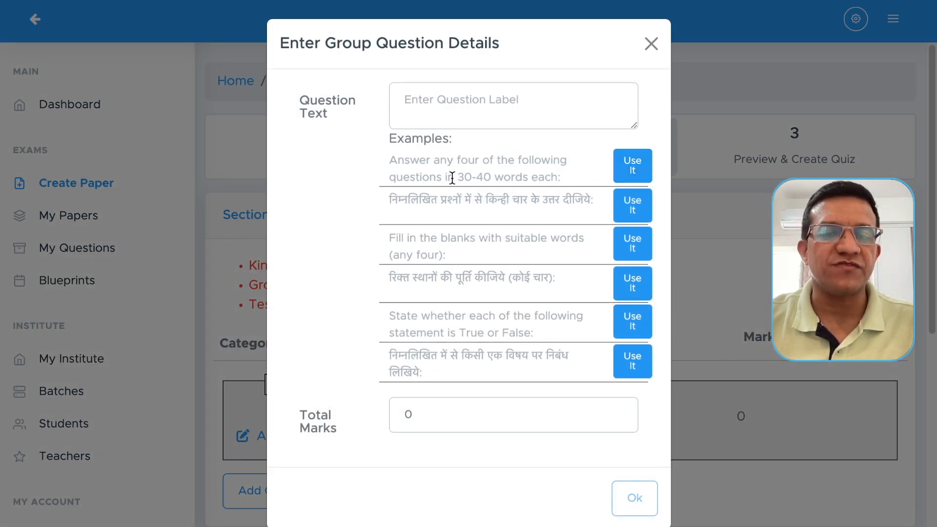
left_click(631, 174)
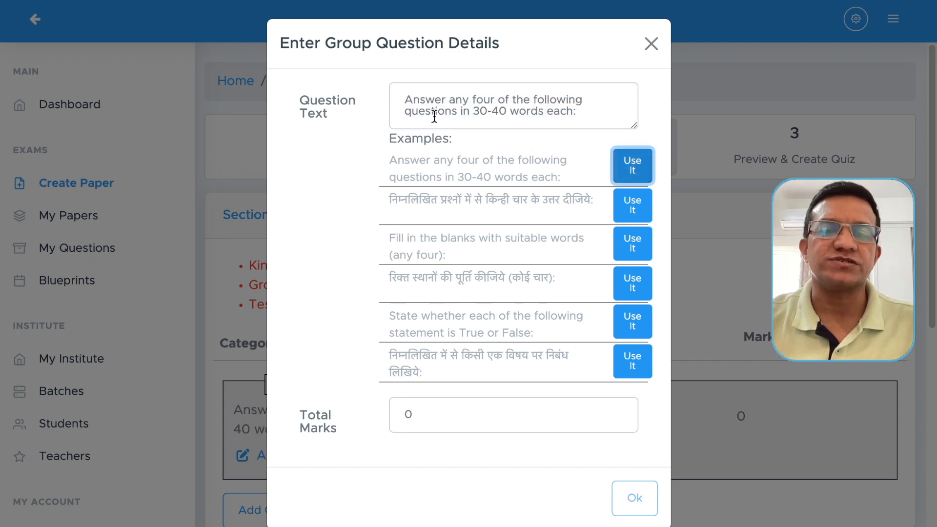
left_click(495, 99)
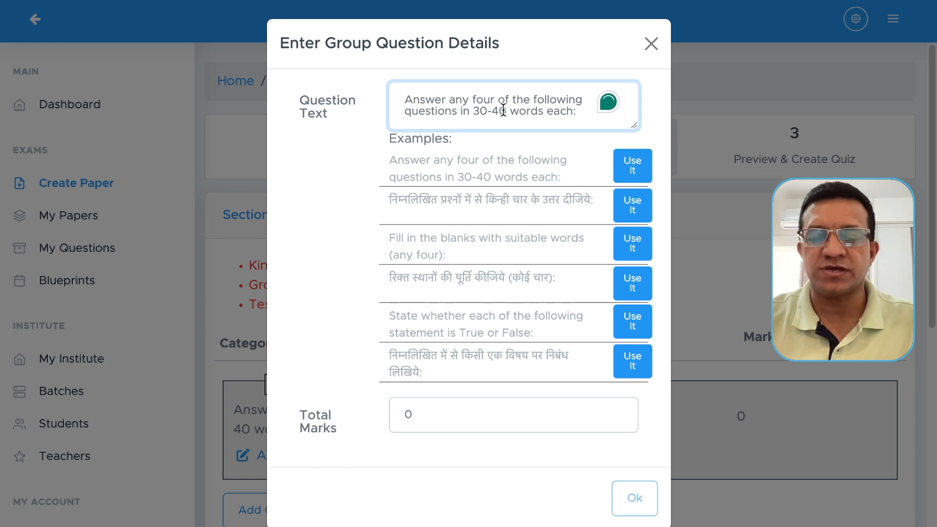
key("BackSpace")
key("BackSpace")
key("BackSpace")
key("BackSpace")
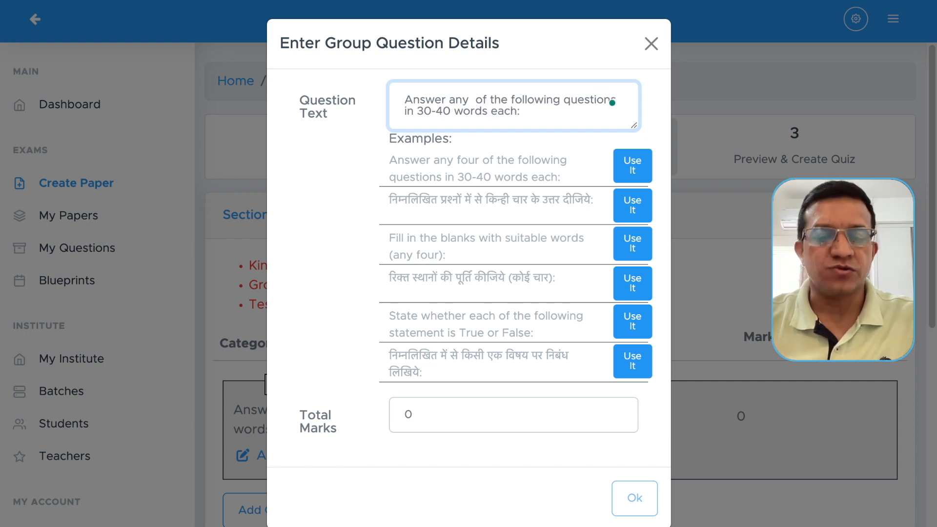
type("three")
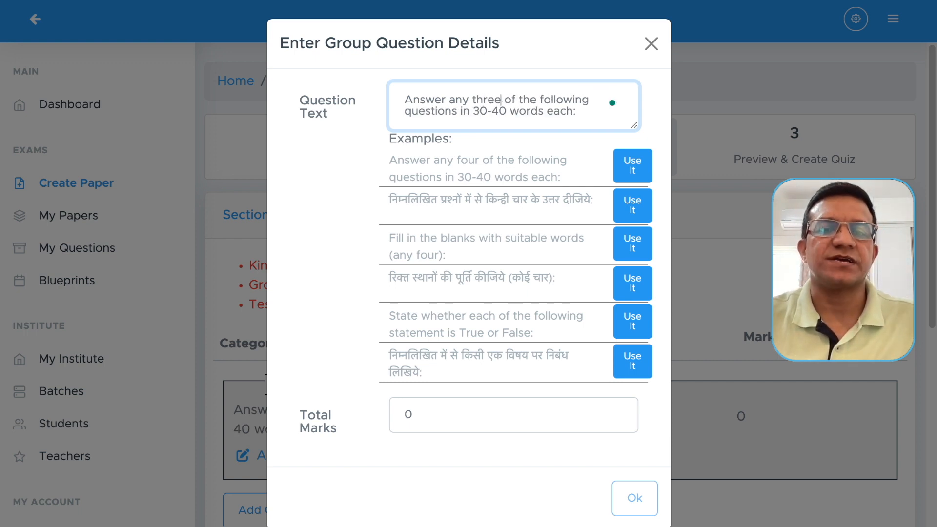
- Set the group question's total marks to 6 and accept its details
left_click(429, 419)
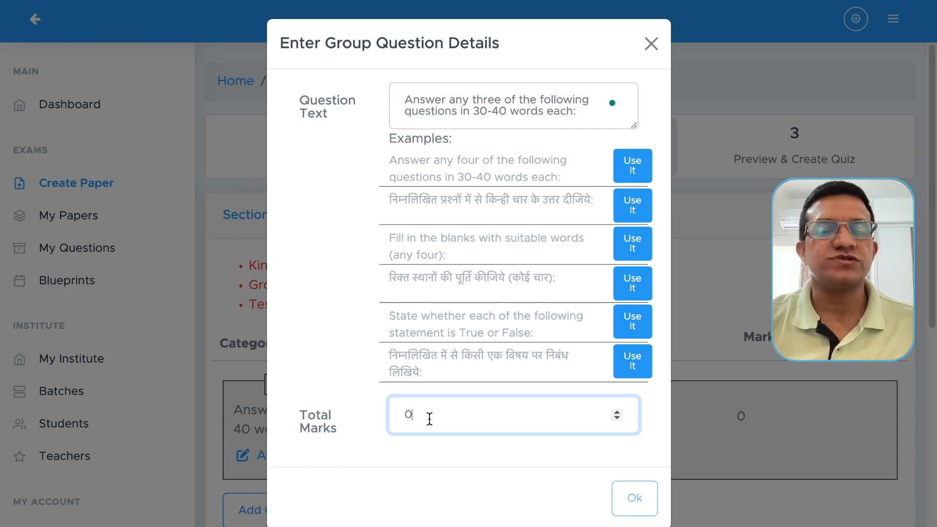
key("BackSpace")
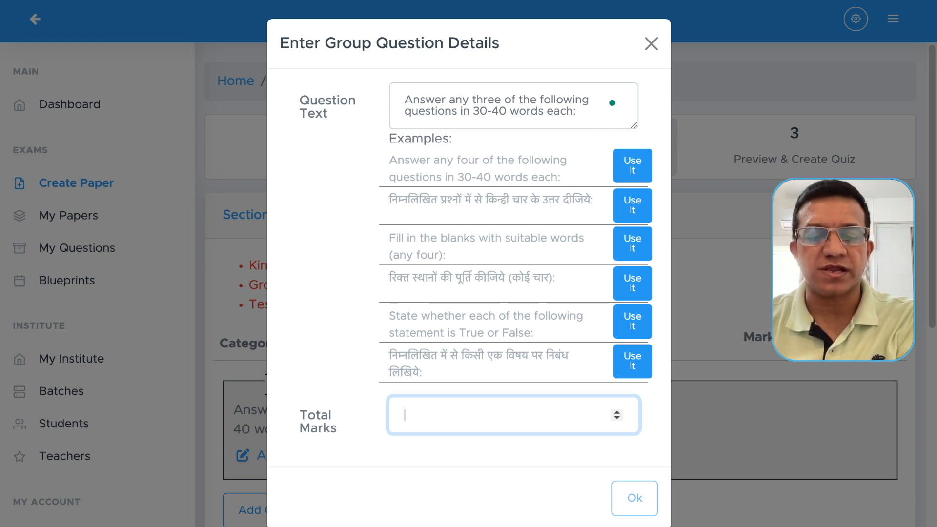
type("6")
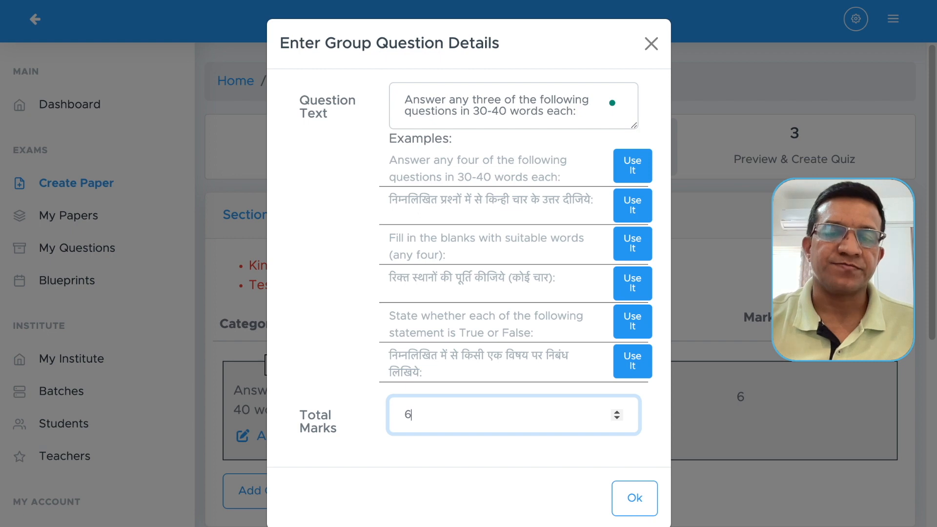
left_click(644, 505)
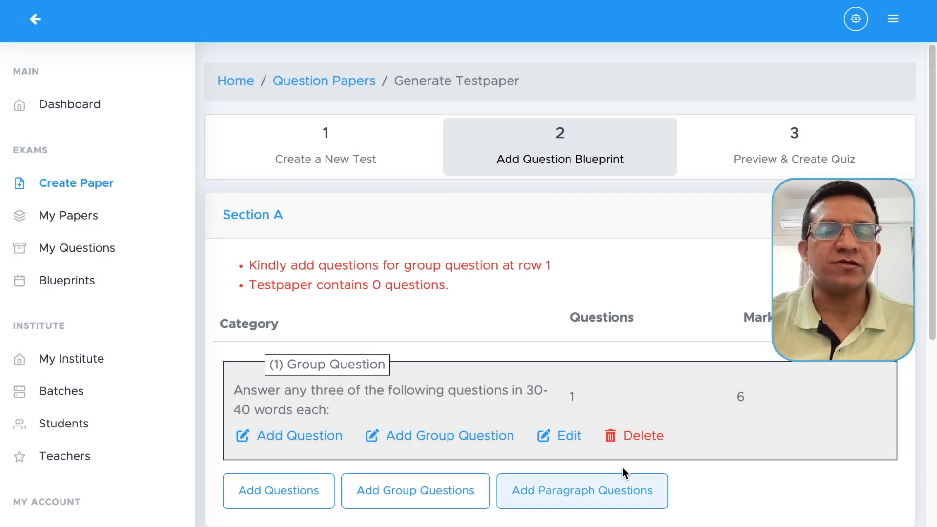
- Add a subjective question to the group from all topics of the chapter Electric Charges and Fields
scroll(612, 379, "down", 3)
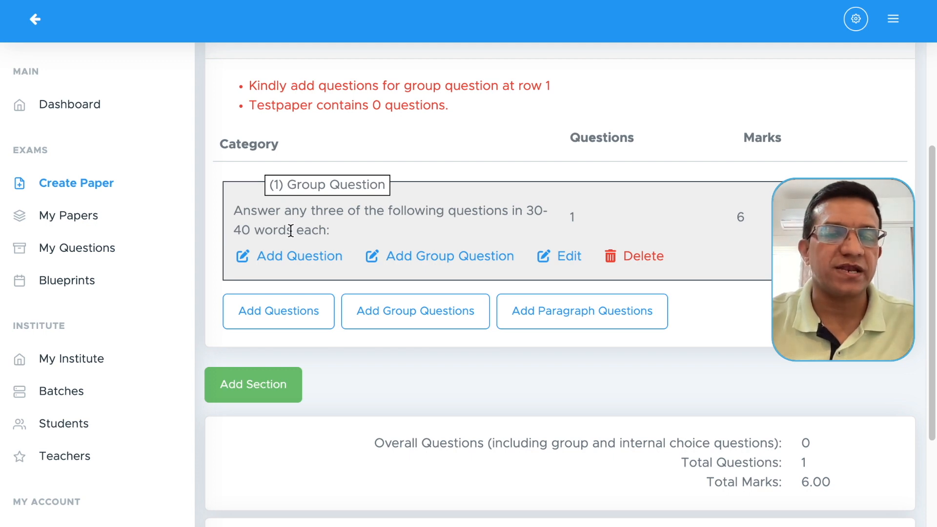
left_click(296, 256)
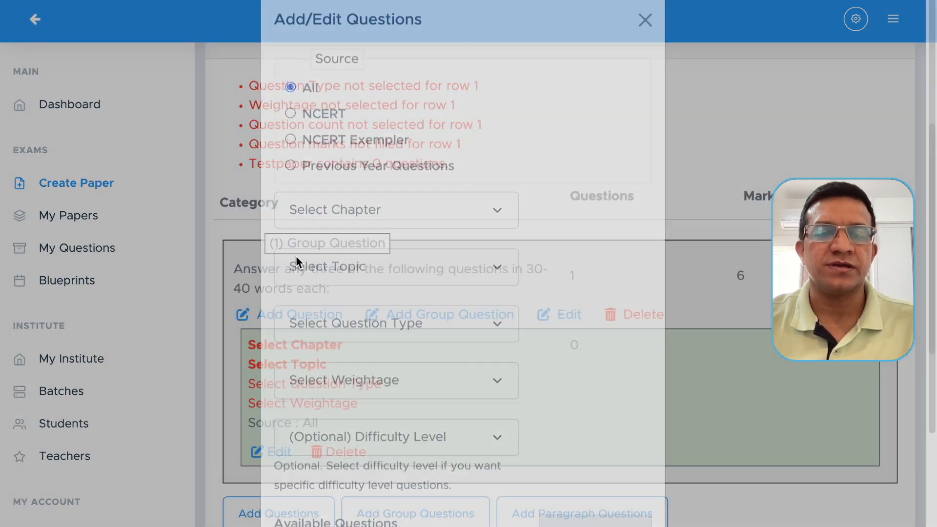
left_click(345, 253)
left_click(335, 288)
left_click(331, 318)
scroll(350, 305, "down", 4)
left_click(344, 170)
left_click(340, 193)
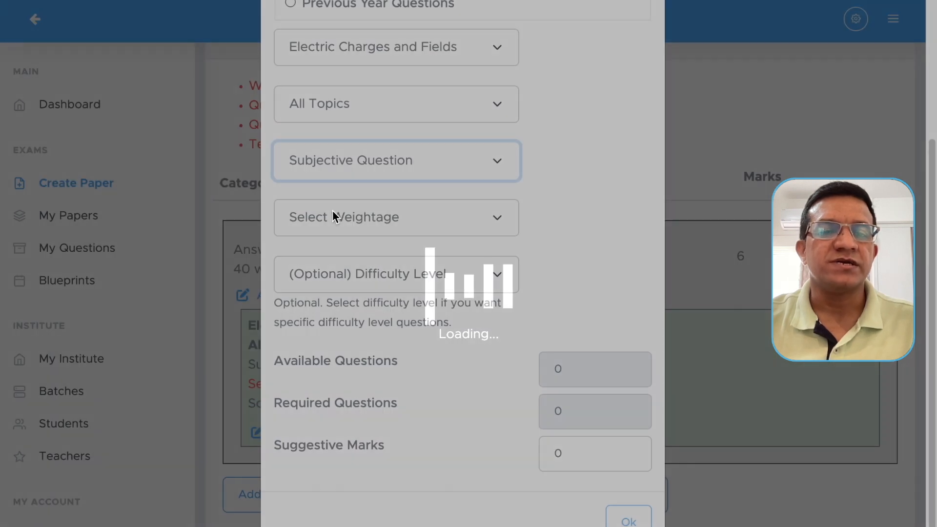
- Set the question's weightage to SA-1 (Short answer type-1) with 1 required question and save it
left_click(335, 217)
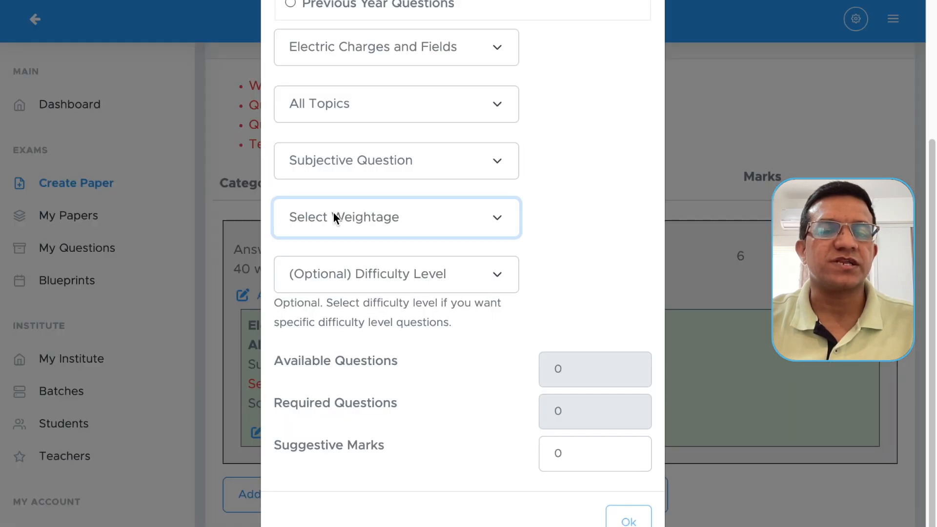
left_click(346, 288)
scroll(586, 383, "down", 1)
left_click_drag(592, 393, 505, 345)
left_click_drag(552, 376, 575, 380)
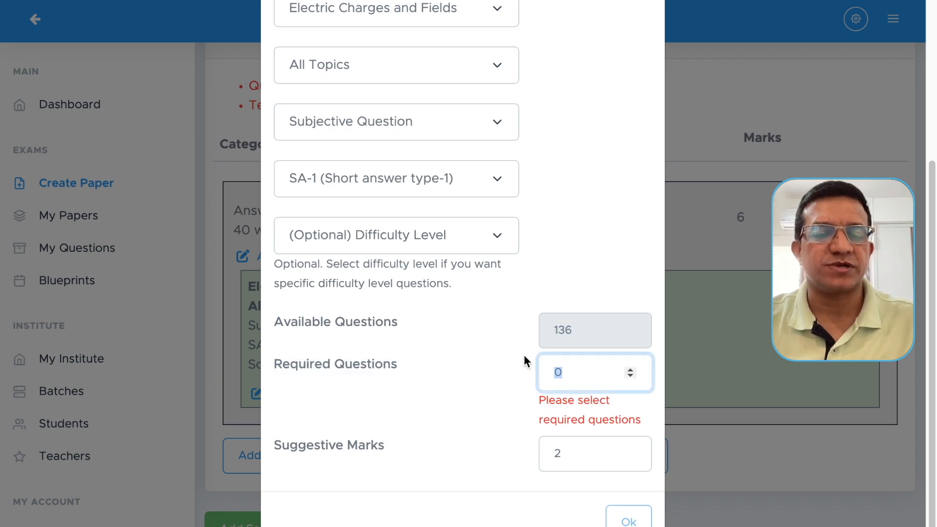
type("1")
left_click(629, 521)
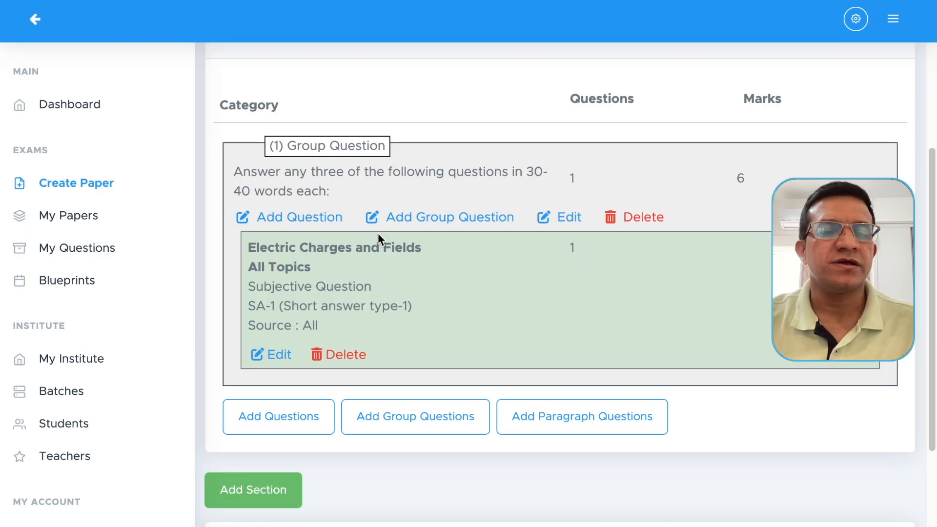
- Add a second question to the first group from all topics of the chapter Moving Charges and Magnetism
left_click(316, 220)
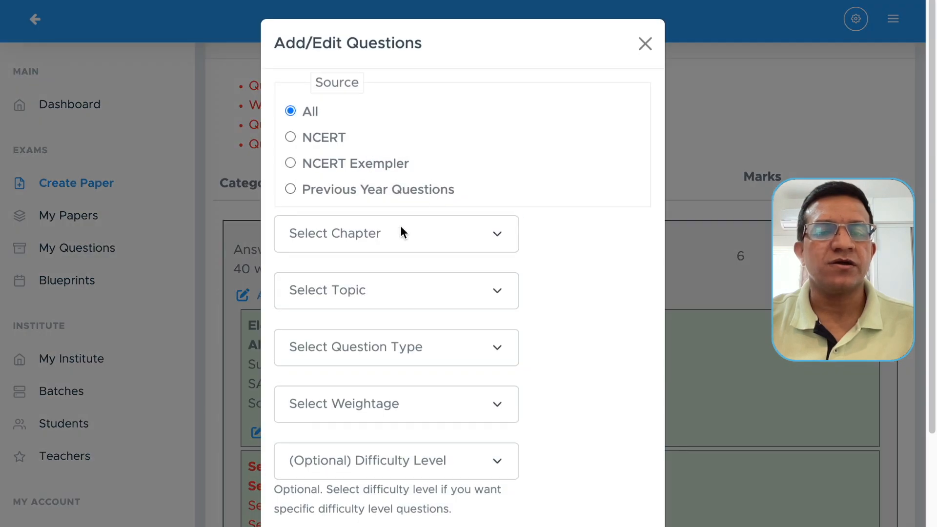
left_click(400, 230)
left_click(385, 322)
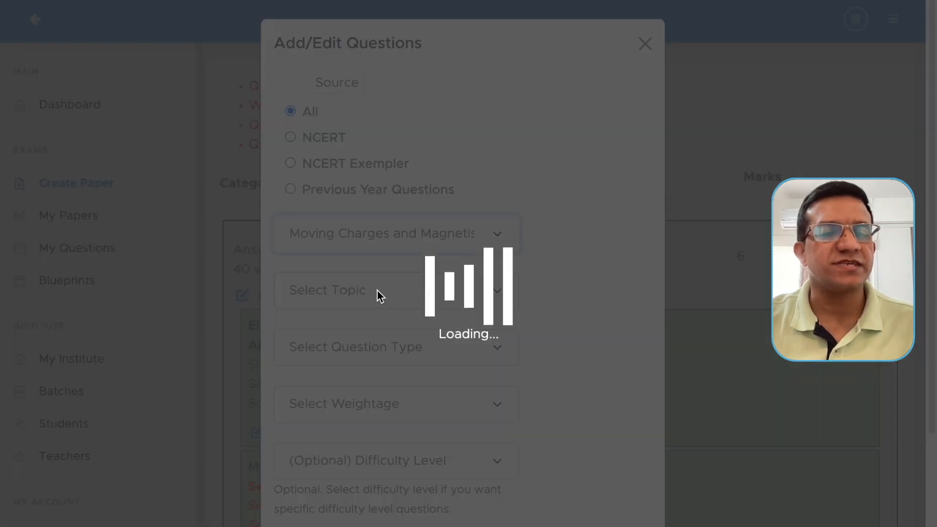
left_click(379, 293)
left_click(376, 320)
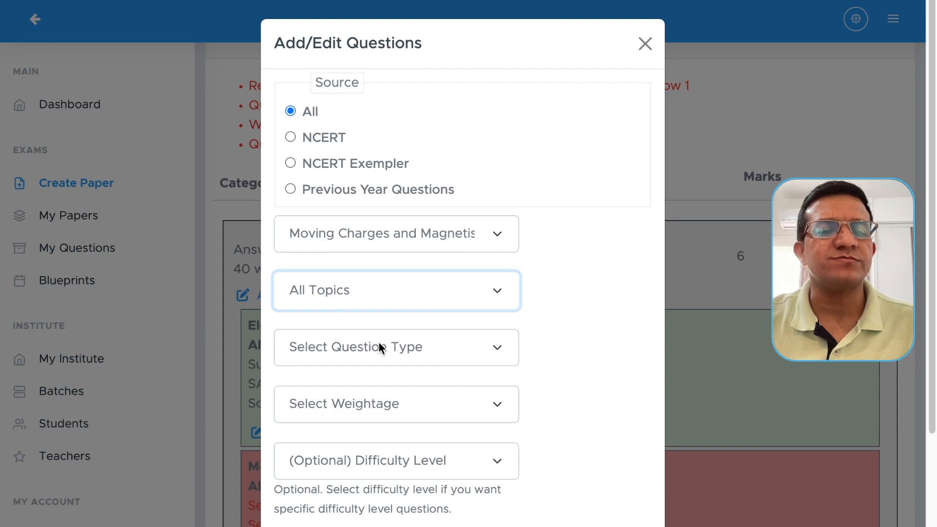
- Make the Moving Charges and Magnetism entry a subjective question with SA-1 (Short answer type-1) weightage, 1 required question, and save it
left_click(379, 344)
left_click(383, 370)
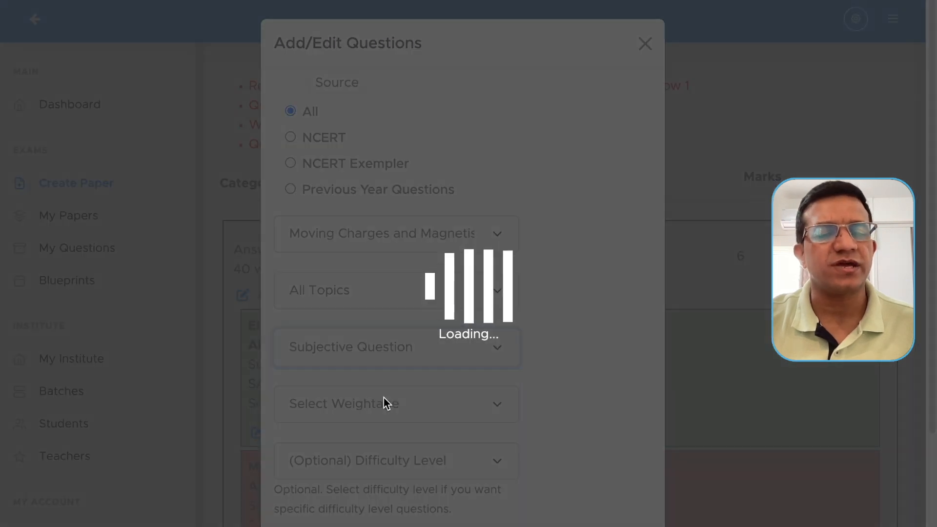
left_click(389, 414)
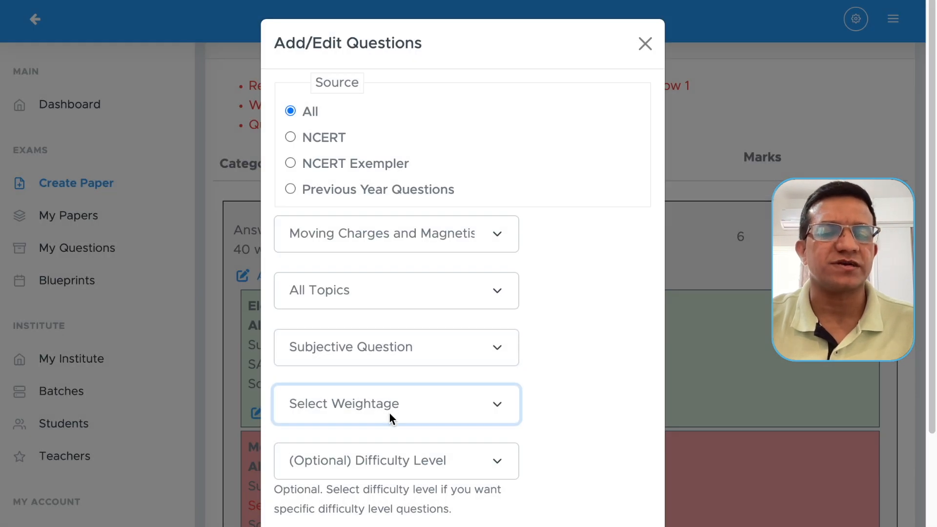
left_click(366, 447)
scroll(526, 417, "down", 5)
left_click(568, 414)
left_click(629, 520)
- Add a third question to the first group from all topics of the chapter Wave Optics
left_click(291, 216)
left_click(406, 233)
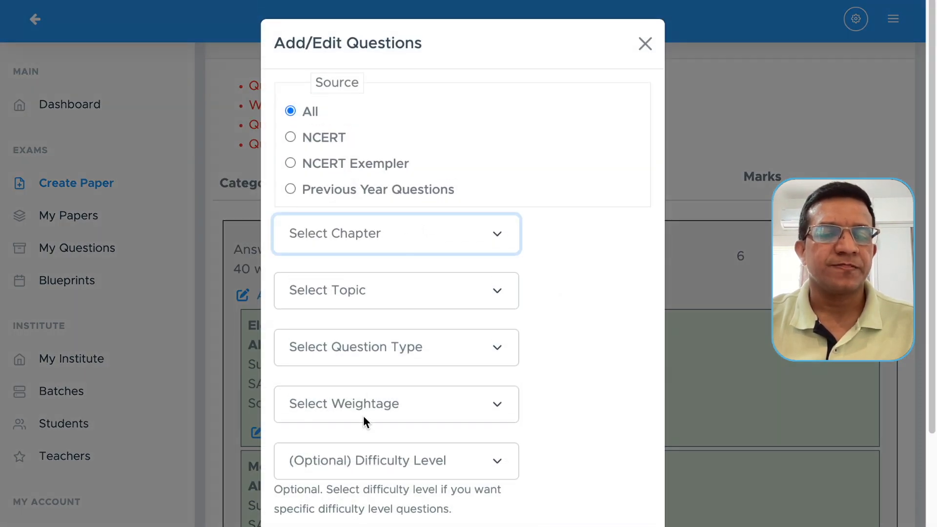
left_click(347, 446)
left_click(358, 302)
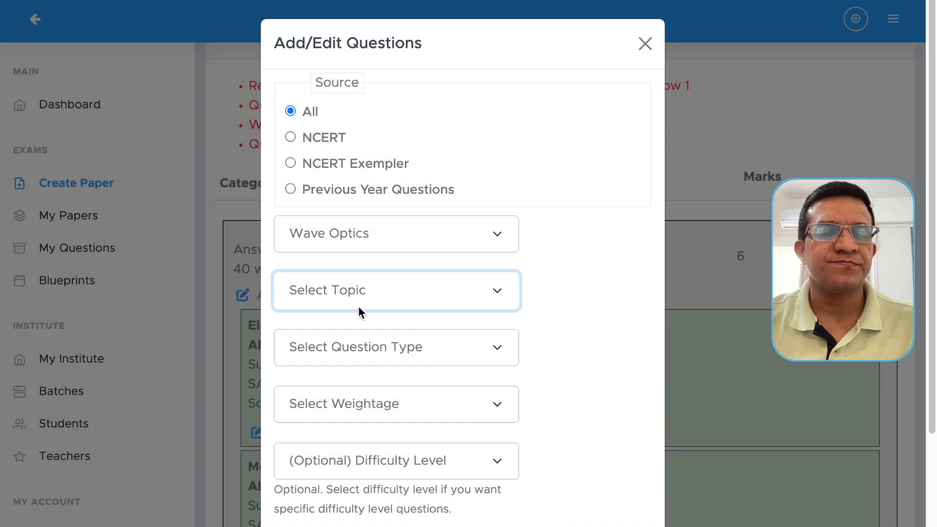
left_click(360, 313)
- Make the Wave Optics entry a subjective question with SA-1 (Short answer type-1) weightage and save it
left_click(365, 348)
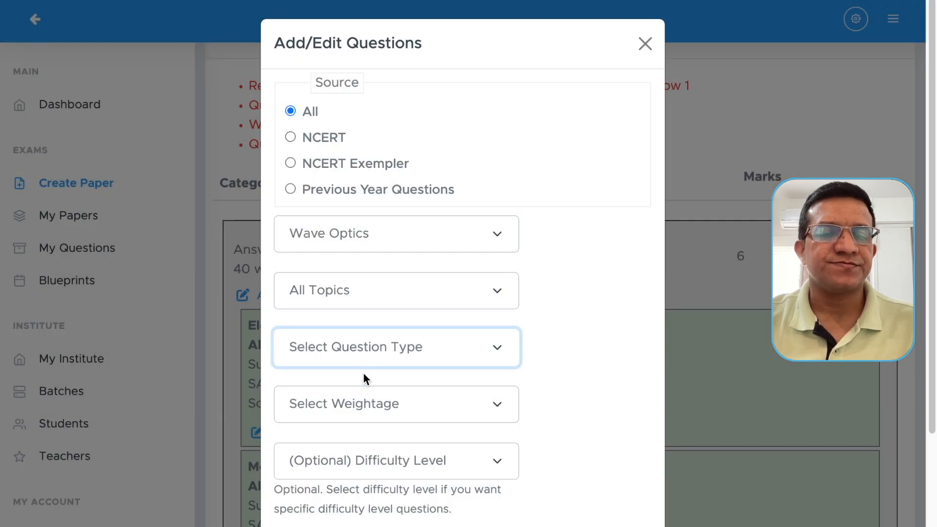
left_click(365, 378)
left_click(353, 406)
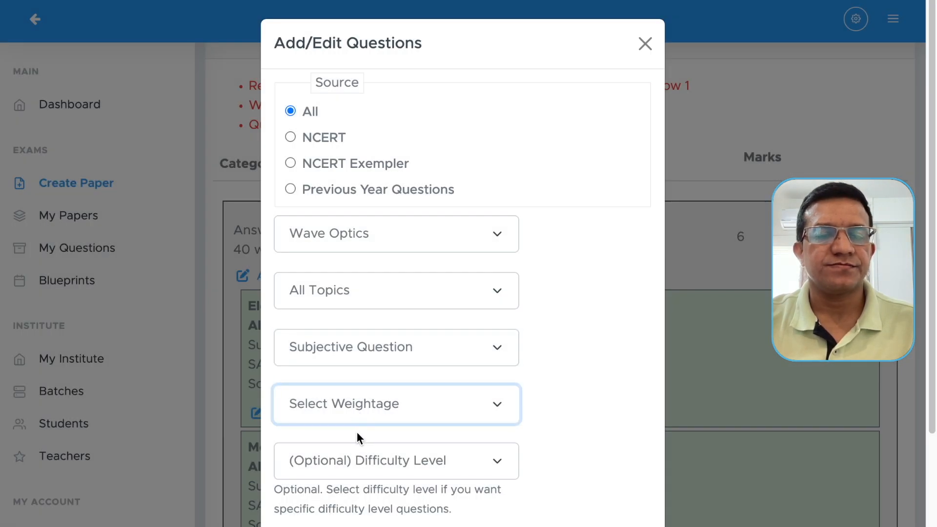
left_click(362, 447)
scroll(477, 449, "down", 4)
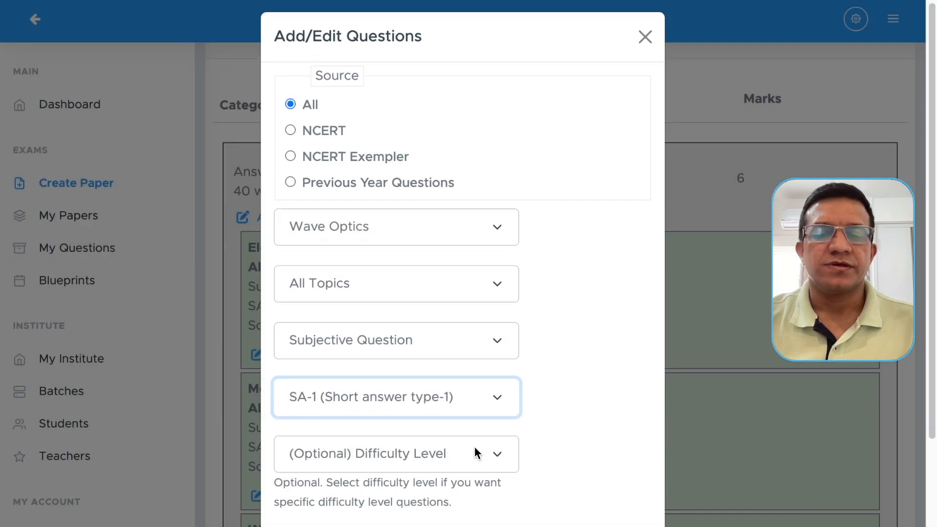
left_click(628, 521)
- Add a fourth question to the first group from all topics of the chapter Magnetism and Matter
scroll(405, 308, "down", 2)
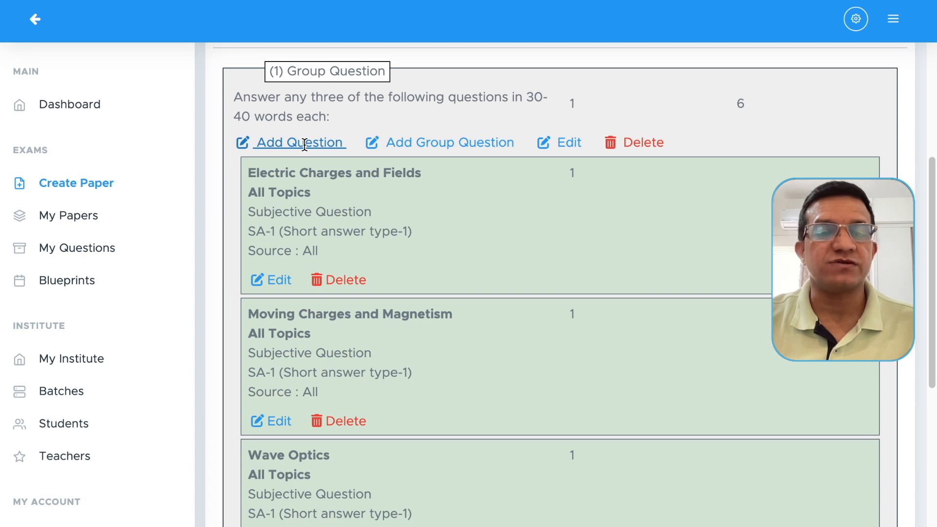
left_click(304, 144)
left_click(359, 233)
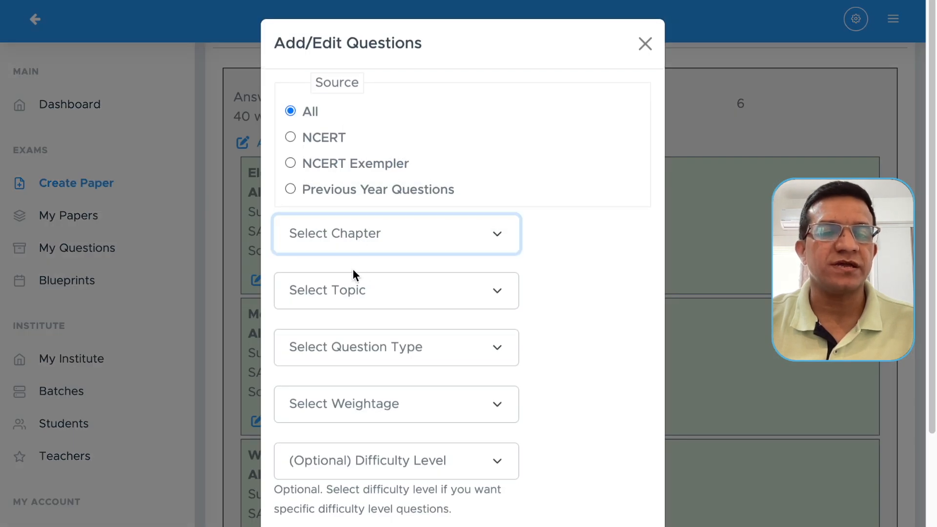
left_click(351, 318)
left_click(355, 289)
left_click(350, 317)
- Make the Magnetism and Matter entry a subjective question with SA-1 (Short answer type-1) weightage and save it
left_click(365, 345)
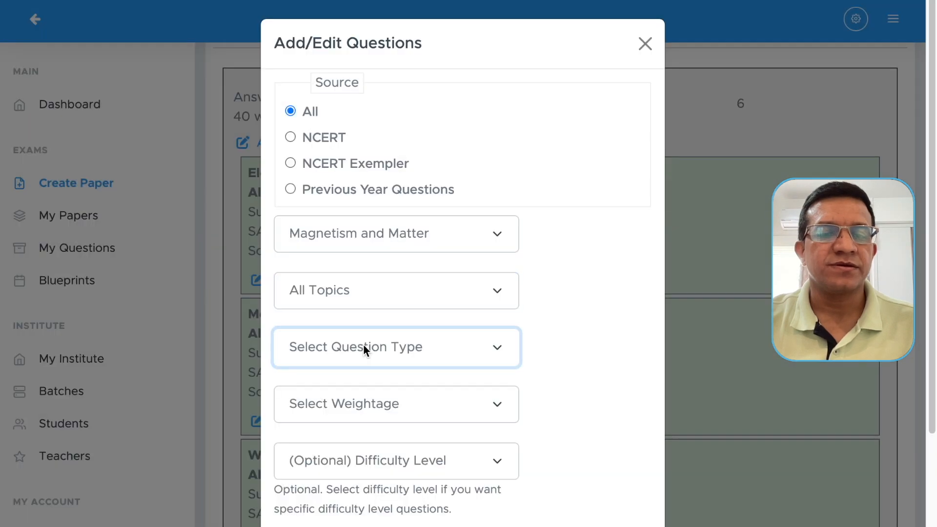
left_click(367, 378)
left_click(377, 405)
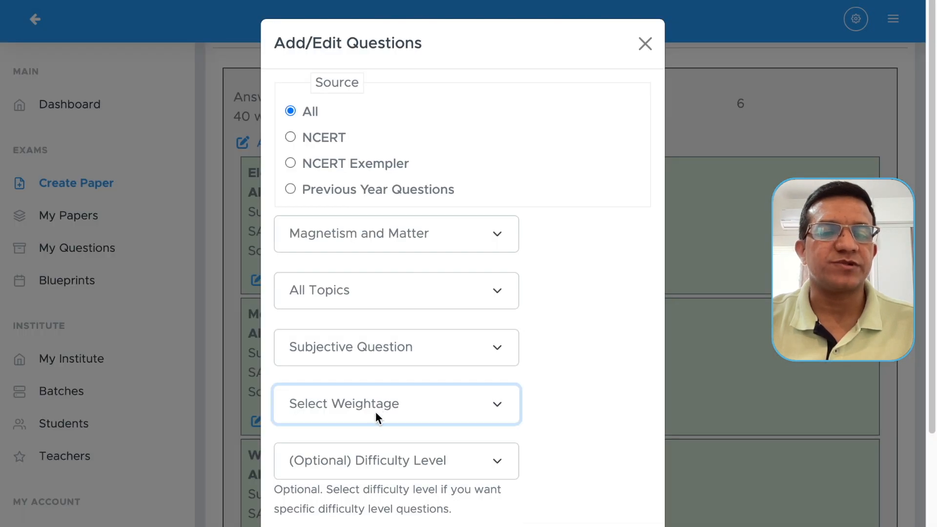
left_click(387, 483)
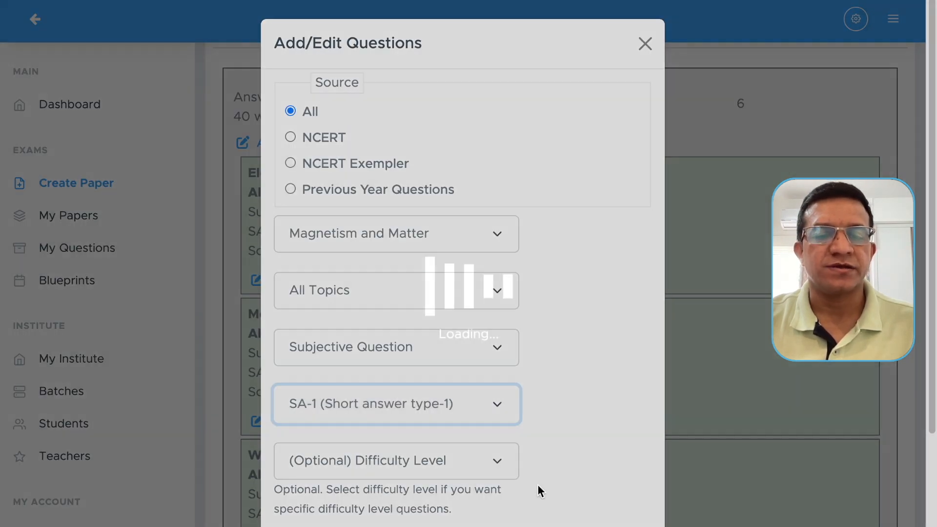
scroll(576, 433, "down", 4)
left_click(627, 520)
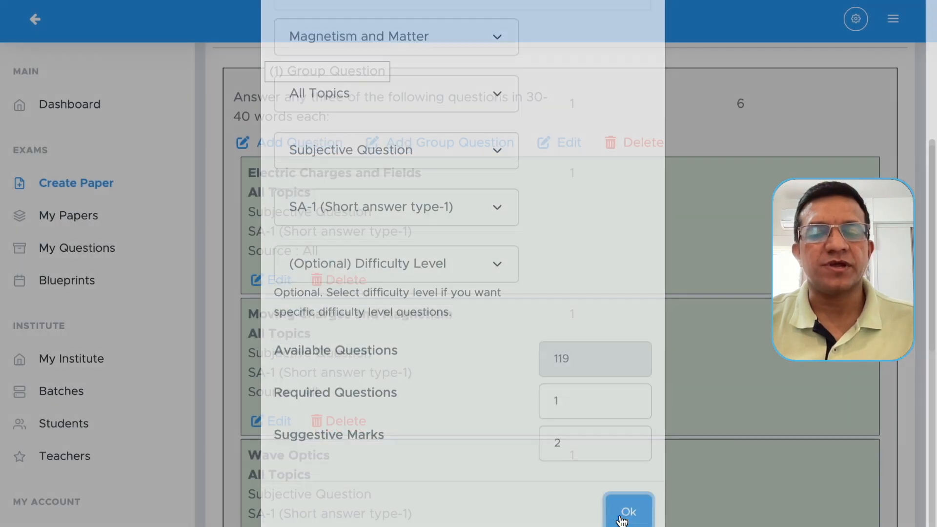
- Add a second group question to Section A with the text "Fill in the blanks with suitable words:", based on the matching example
scroll(529, 293, "down", 5)
scroll(526, 300, "up", 9)
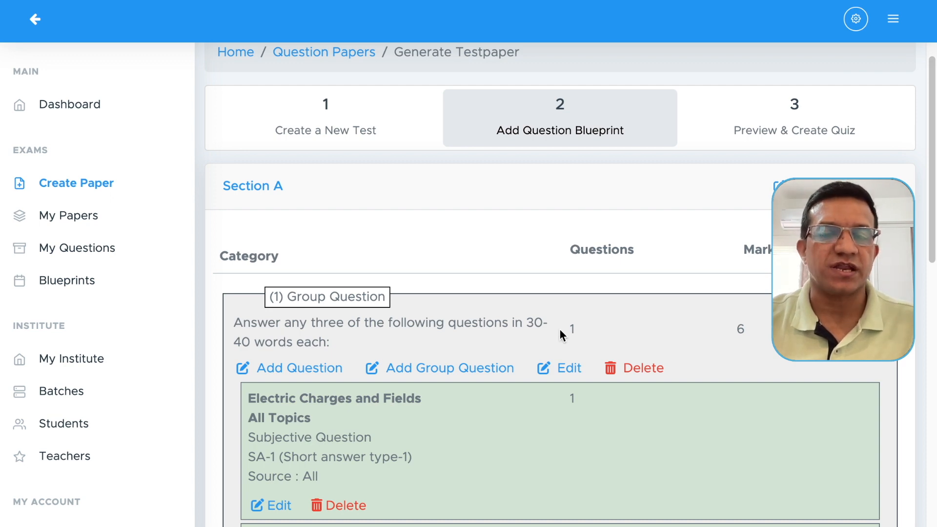
scroll(563, 323, "down", 8)
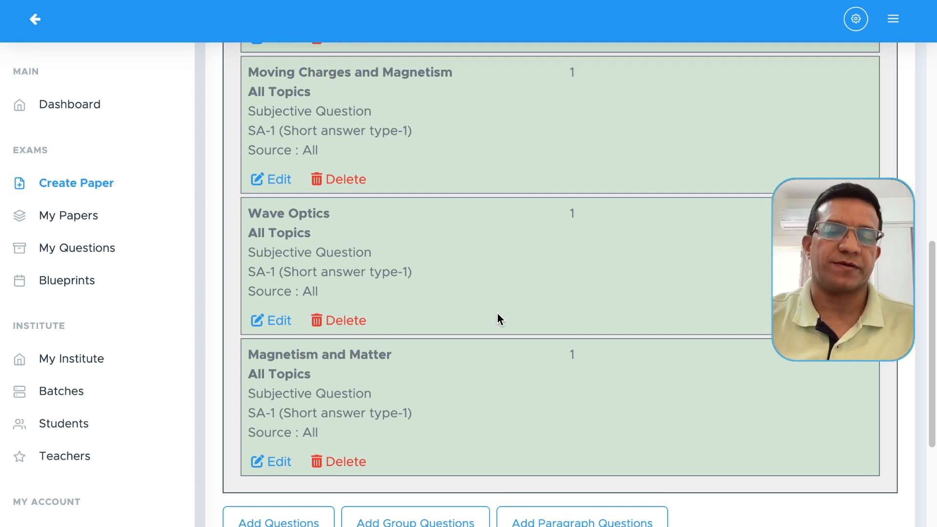
scroll(471, 364, "down", 3)
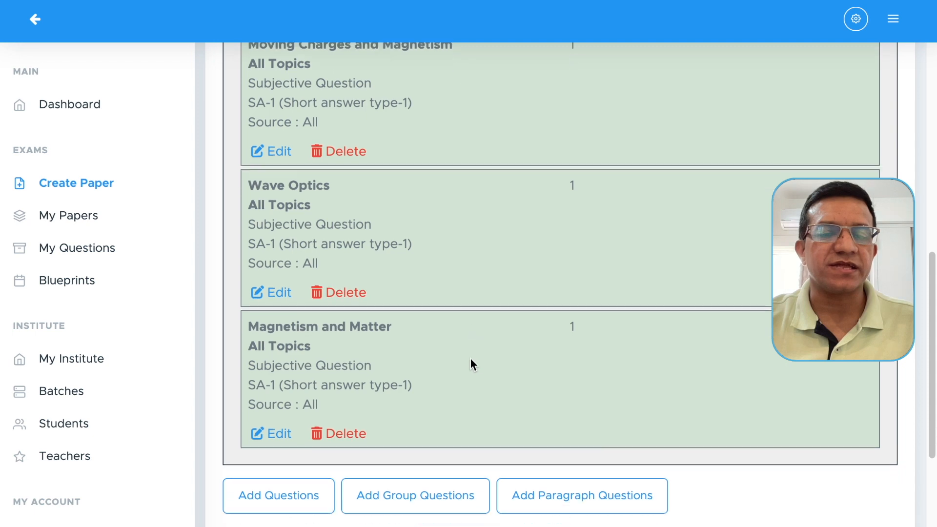
left_click(452, 377)
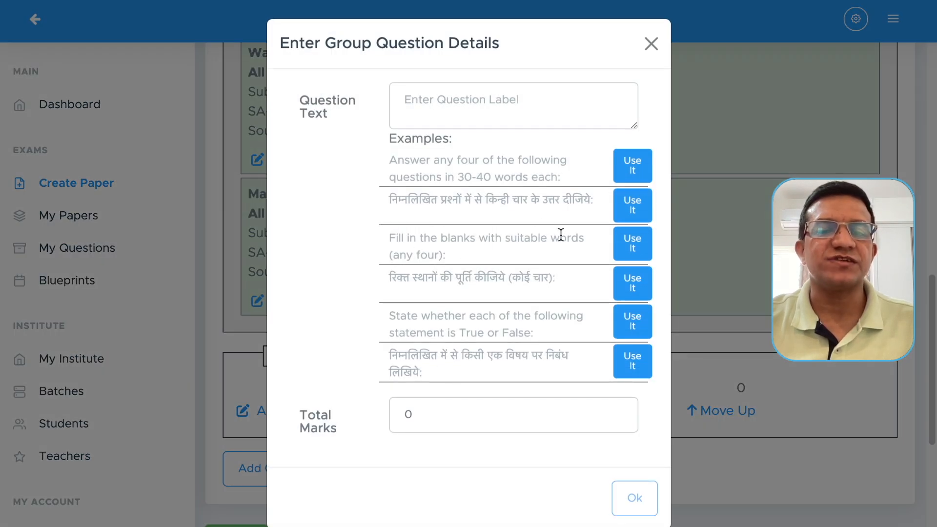
left_click(627, 244)
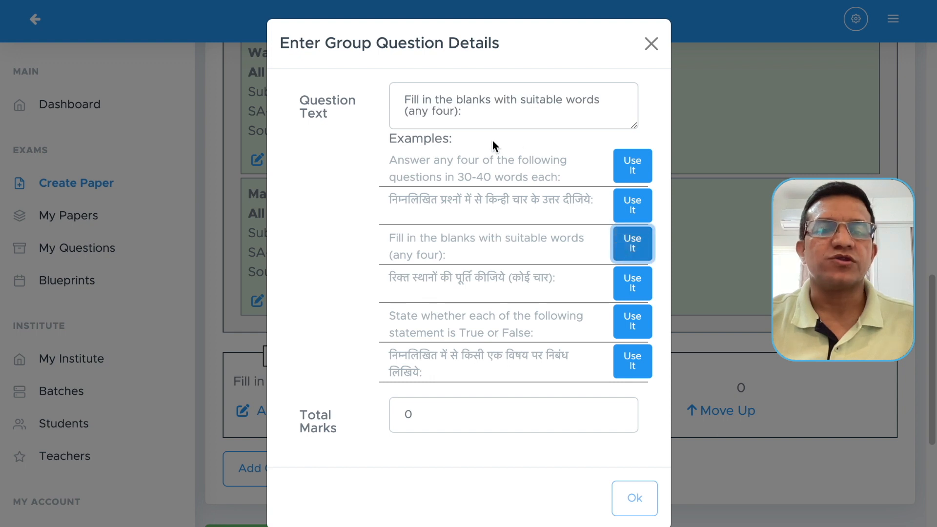
left_click_drag(455, 111, 400, 106)
key("BackSpace")
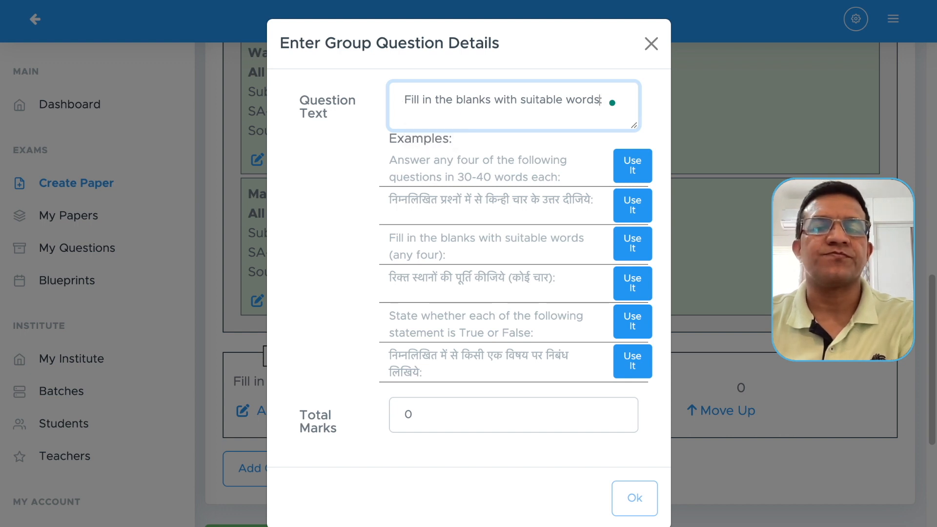
- Set the fill-in-the-blanks group's total marks to 5 and accept its details
left_click(418, 427)
type("5")
left_click(634, 498)
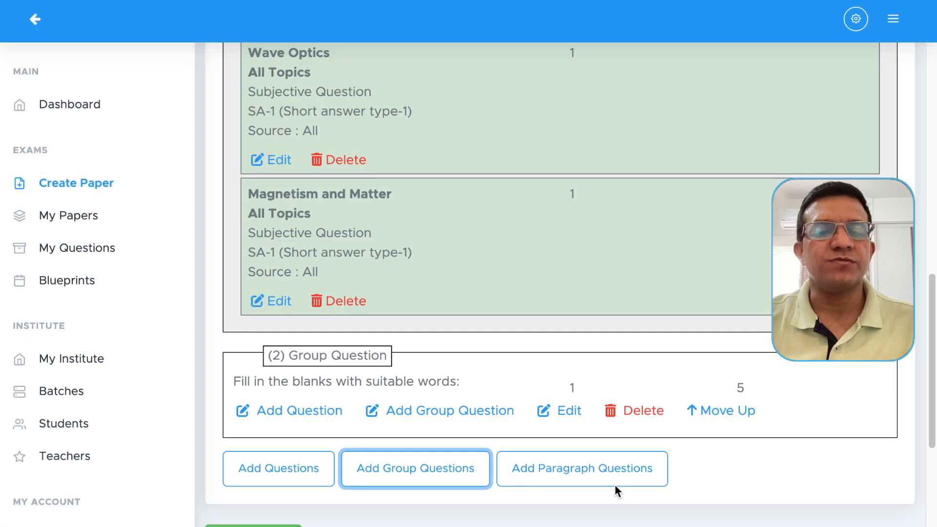
- Add a question to the fill-in-the-blanks group from all topics of the chapter Electric Charges and Fields
scroll(589, 351, "down", 3)
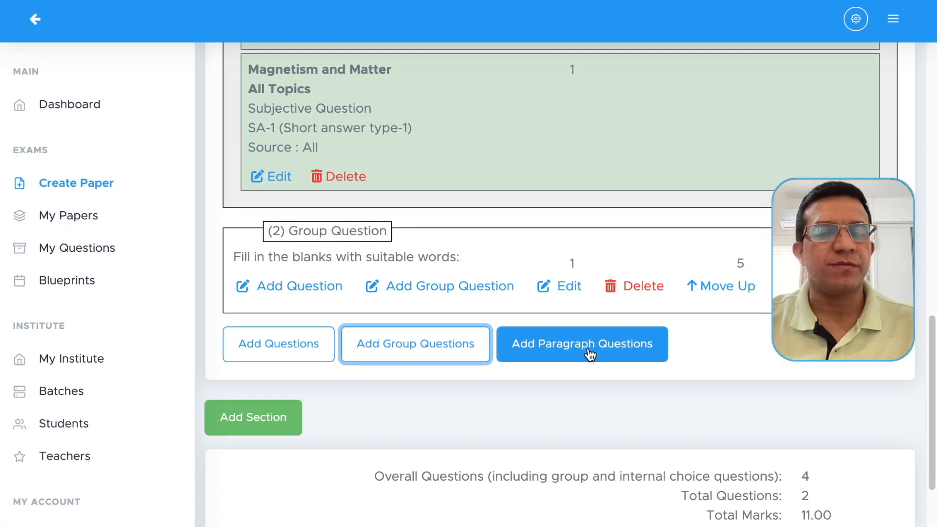
left_click(310, 286)
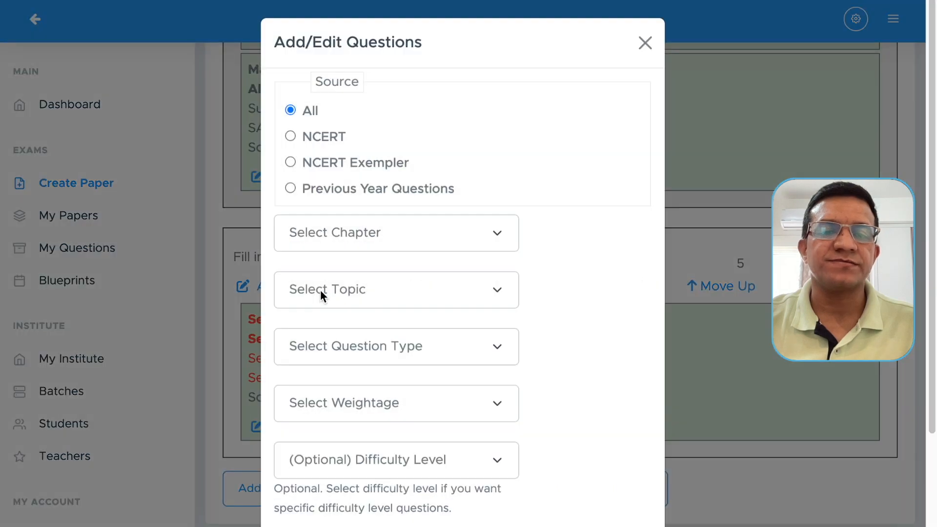
left_click(382, 233)
left_click(380, 291)
left_click(375, 294)
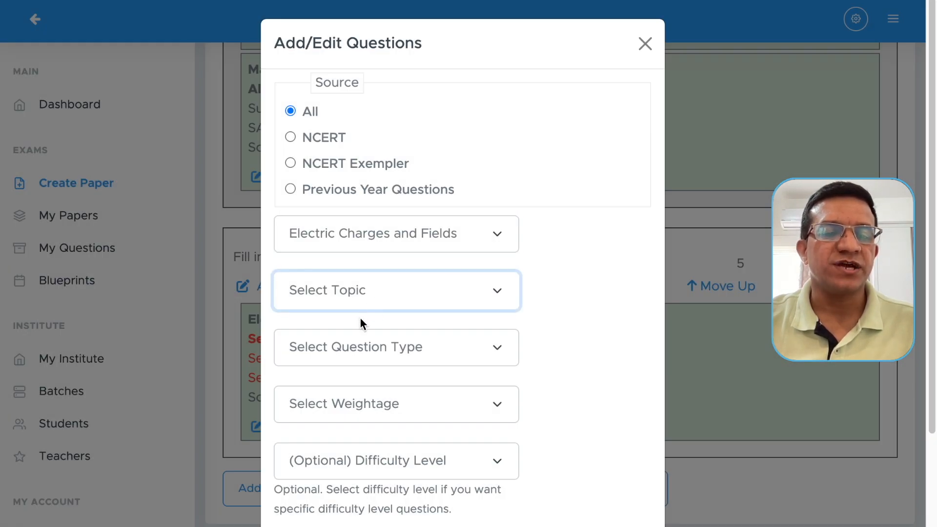
left_click(361, 318)
- Set the entry's question type to Fill-in-the-blank and its weightage to VSA (Very Short Answer)
scroll(409, 280, "down", 2)
left_click(388, 277)
left_click(359, 427)
left_click(389, 325)
left_click(399, 383)
- Set the number of required fill-in-the-blank questions to 5 and save the entry
scroll(423, 391, "down", 3)
left_click(585, 377)
left_click_drag(571, 372, 547, 374)
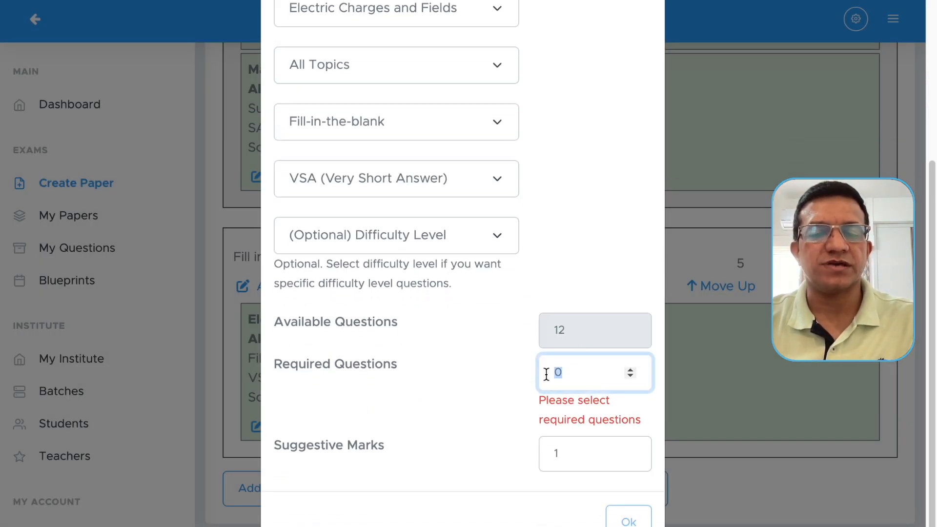
type("5")
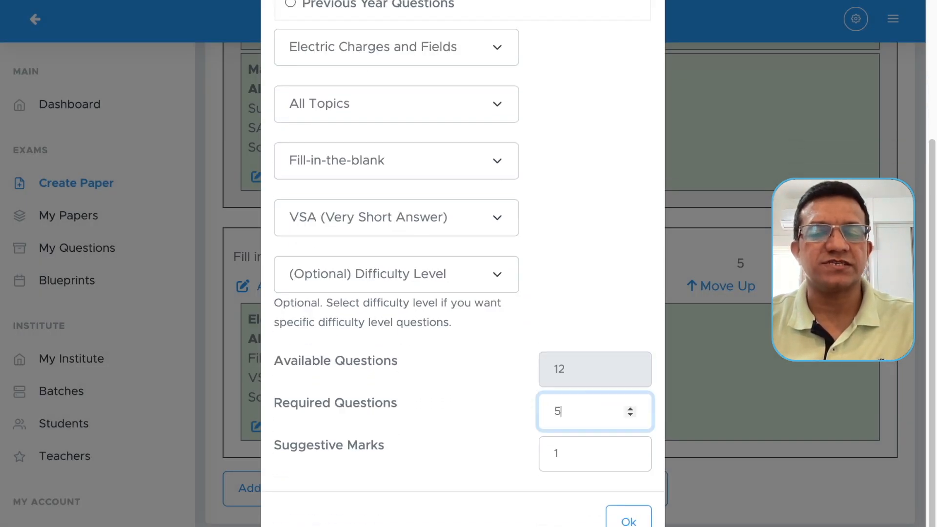
left_click(630, 520)
scroll(480, 332, "down", 1)
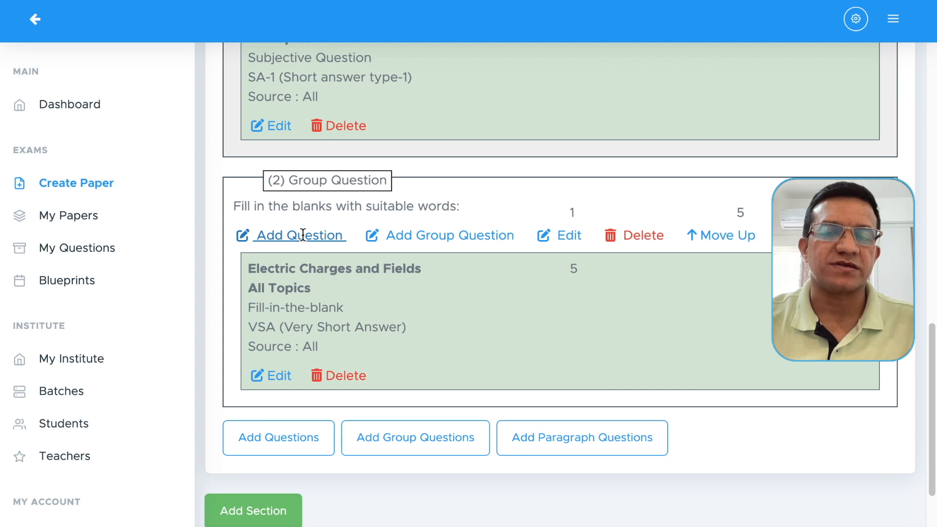
left_click_drag(372, 206, 464, 207)
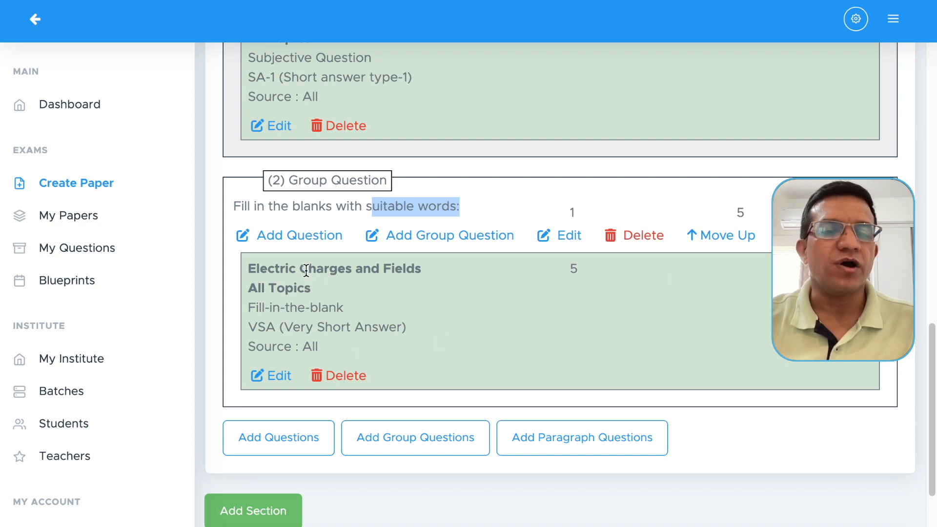
left_click_drag(256, 269, 390, 335)
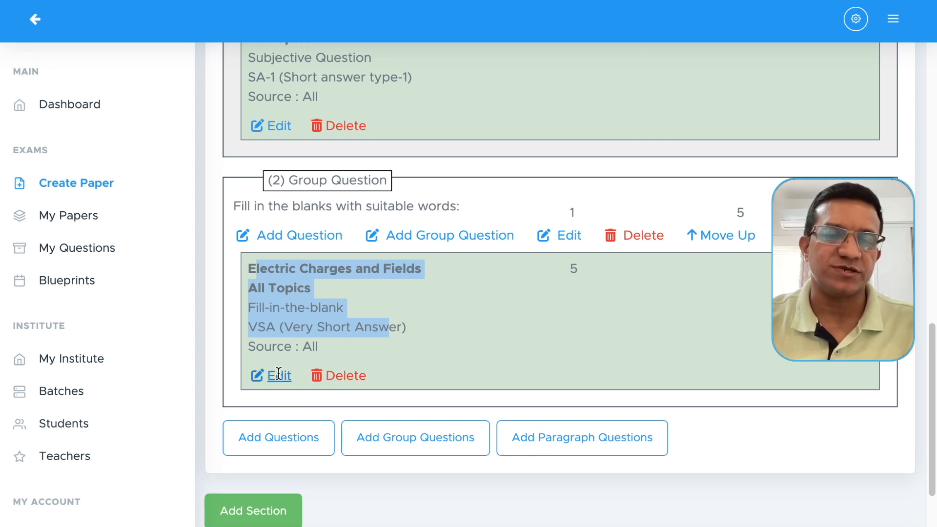
left_click(367, 329)
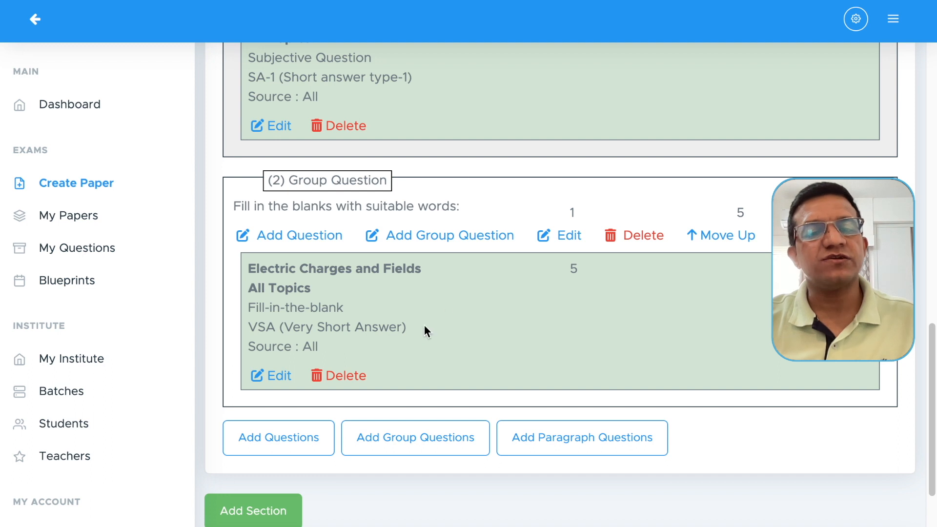
- Add a third group question to the section with the question text "Answer"
scroll(448, 312, "down", 1)
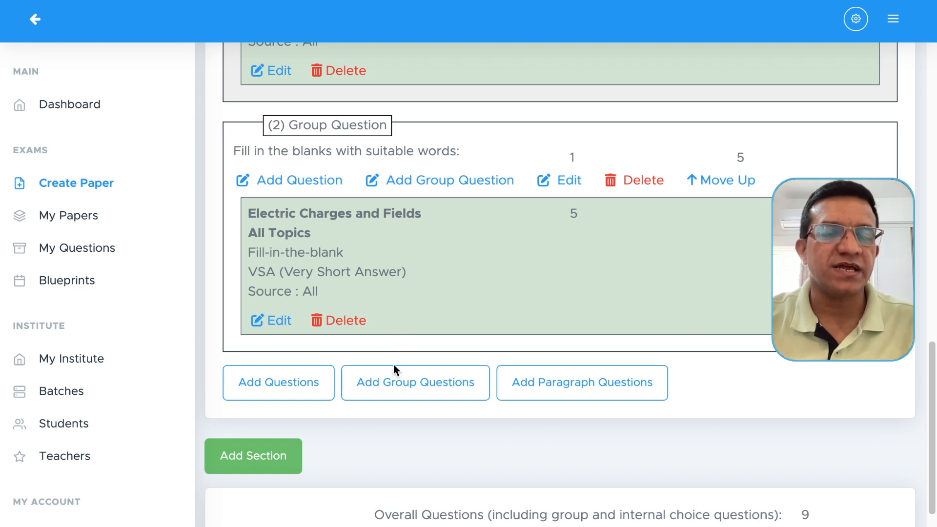
left_click(410, 382)
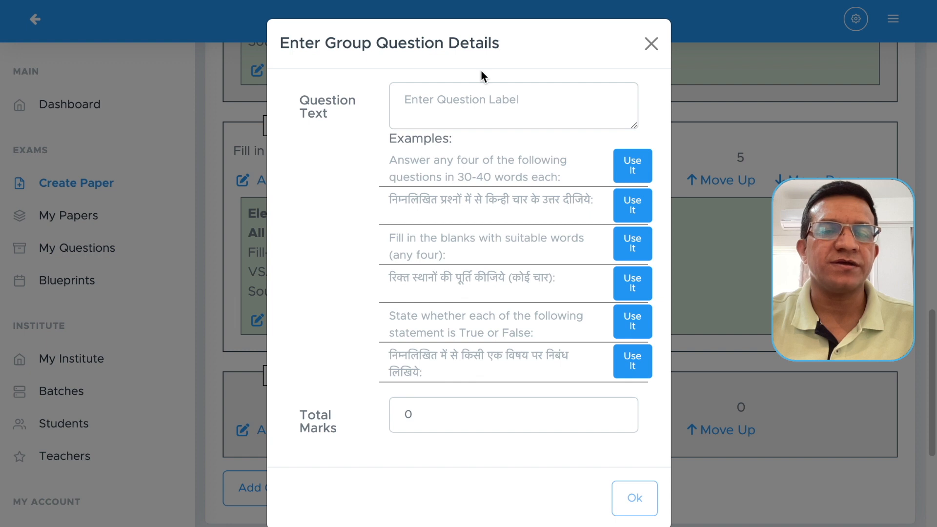
left_click(456, 108)
type("Ansewr")
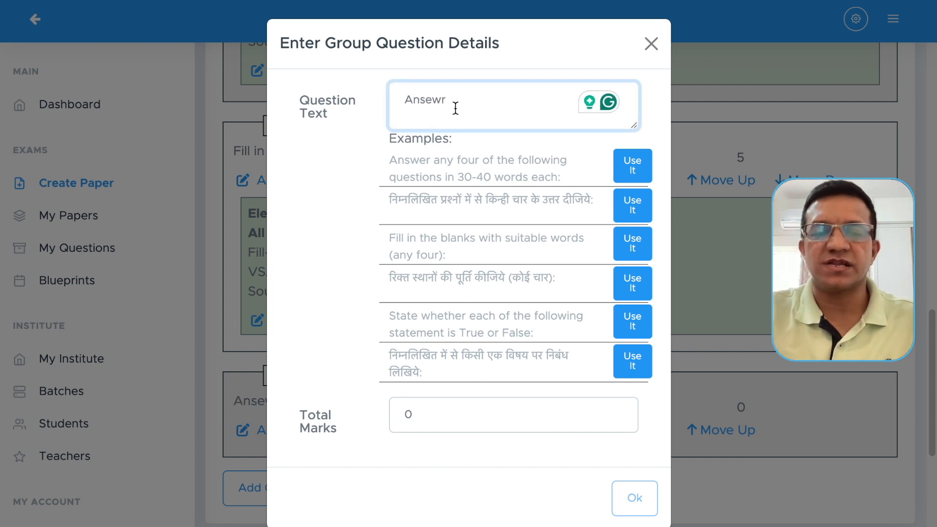
key("BackSpace")
key("BackSpace")
key("BackSpace")
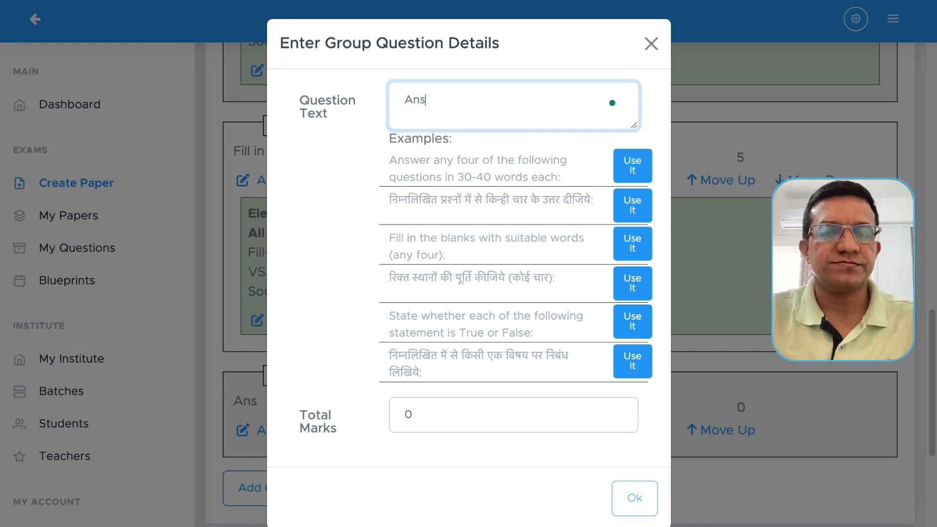
type("wer")
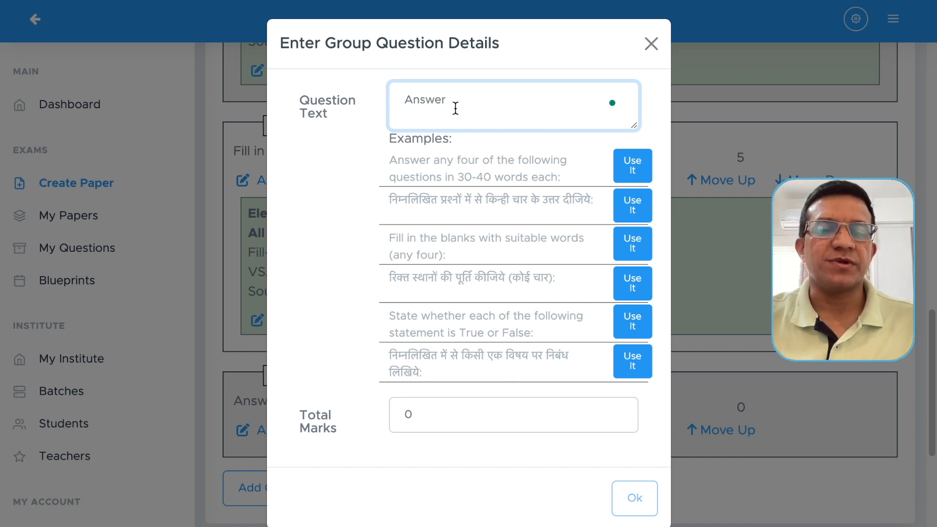
- Set the "Answer" group's total marks to 5 and accept its details
left_click(393, 408)
type("5")
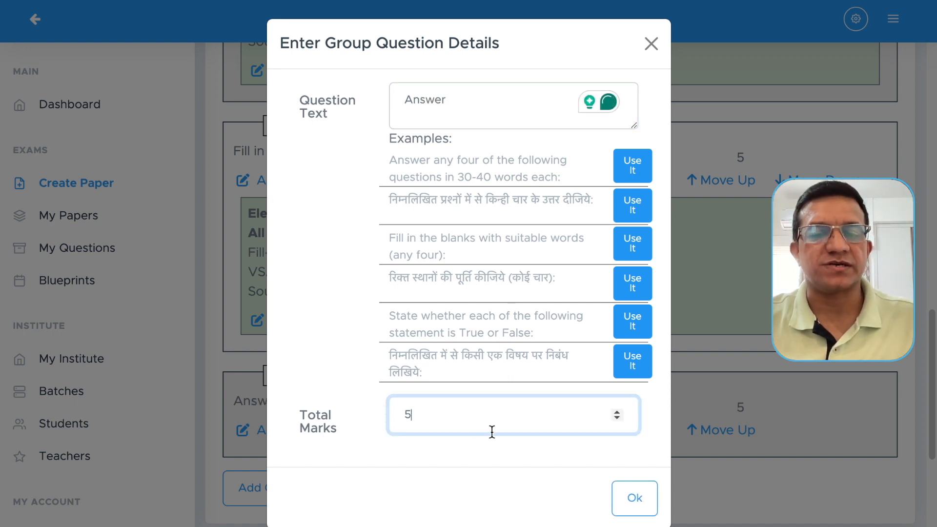
left_click(628, 498)
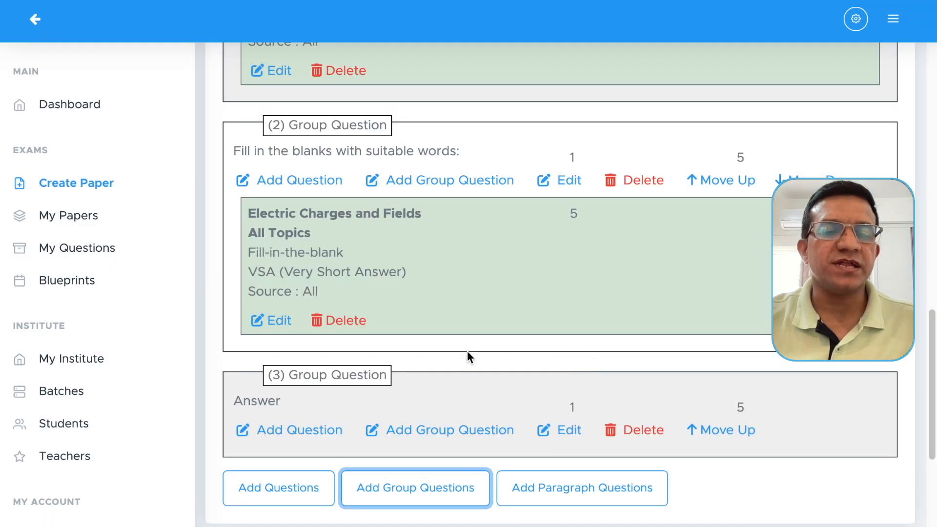
- Add an inner group question to the "Answer" group from all topics of the chapter Electric Charges and Fields
scroll(467, 349, "down", 2)
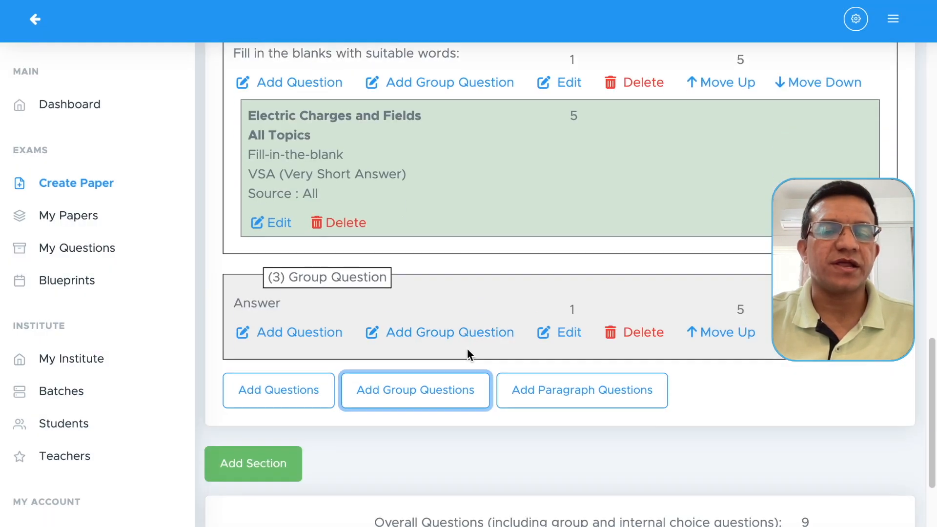
left_click(447, 332)
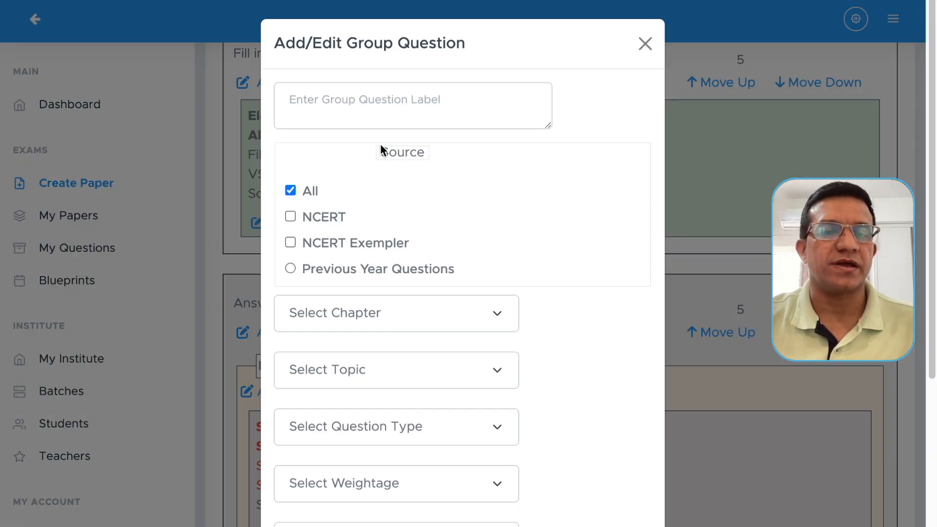
left_click(374, 311)
left_click(365, 347)
left_click(342, 384)
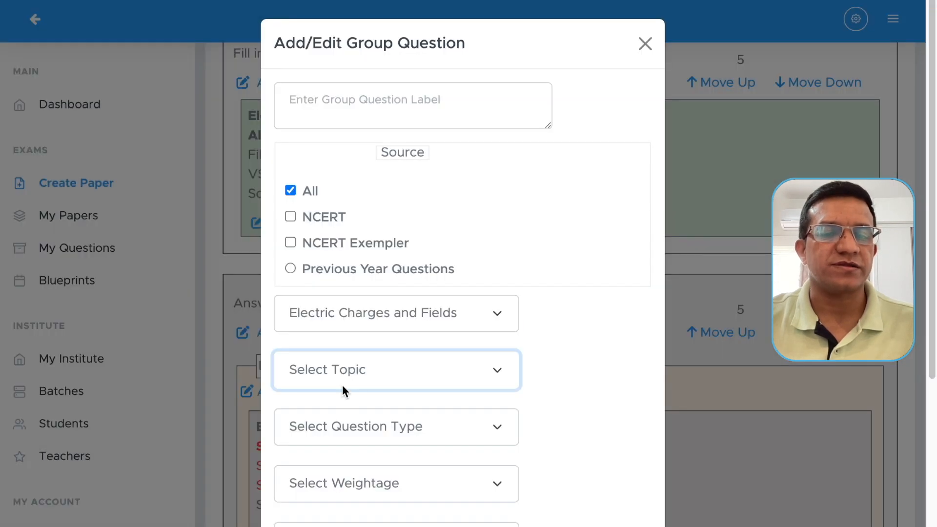
left_click(348, 389)
- Set the inner group question's type to Subjective Question and its weightage to VSA (Very Short Answer)
left_click(371, 426)
left_click(372, 445)
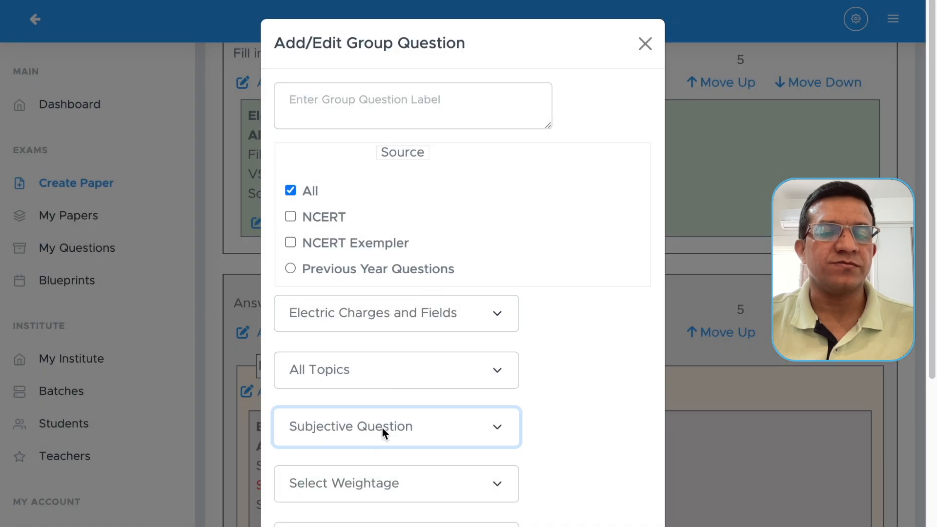
left_click(365, 485)
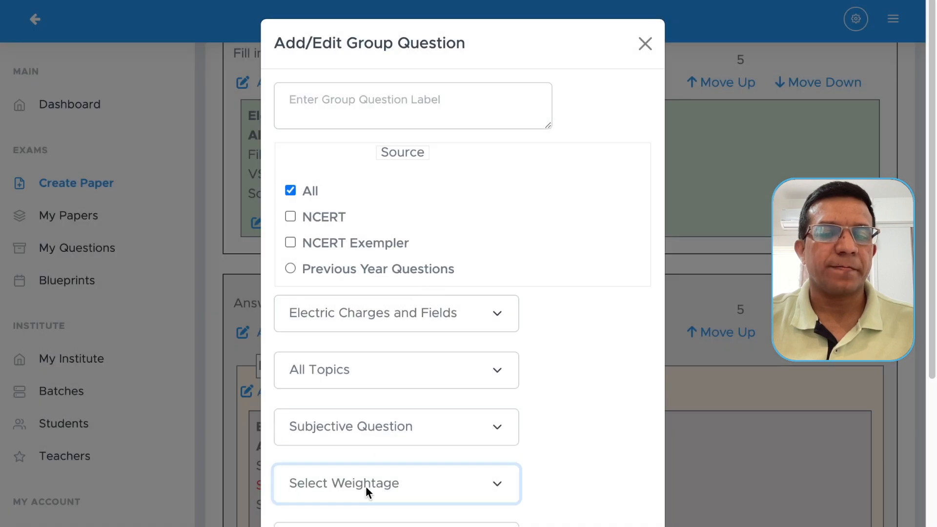
left_click(367, 505)
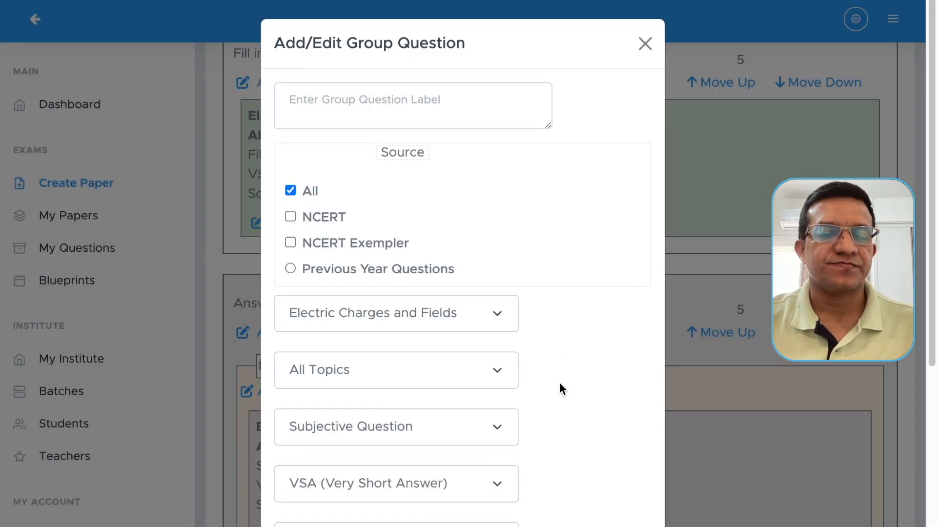
- Set the inner group question's required questions to 1 and save the entry
scroll(559, 391, "down", 5)
left_click_drag(569, 351, 540, 347)
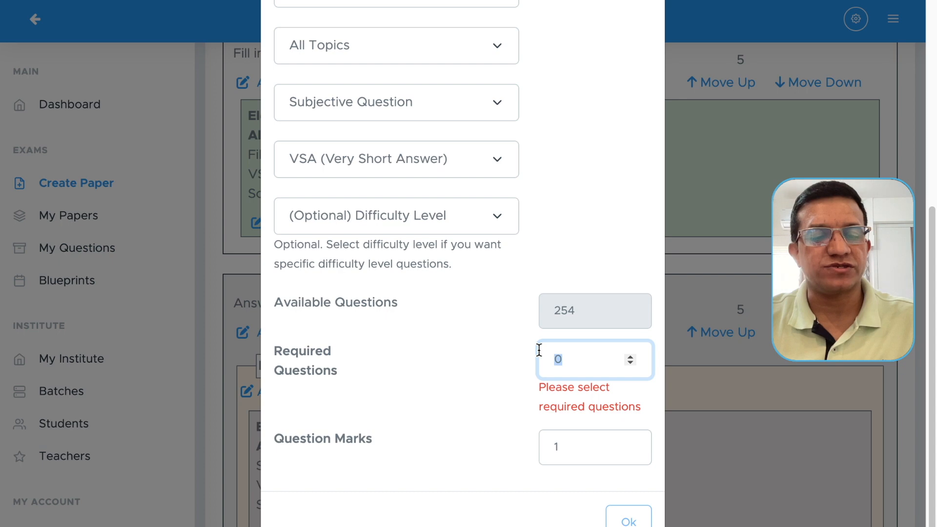
type("1")
left_click(626, 510)
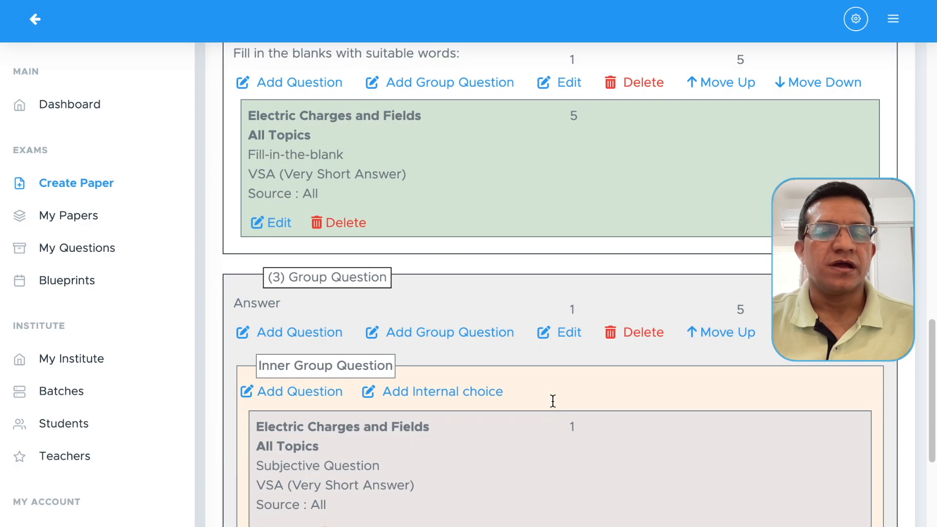
- Add an internal choice to the inner group question from all topics of the chapter Electric Charges and Fields
scroll(556, 390, "down", 1)
scroll(553, 375, "down", 2)
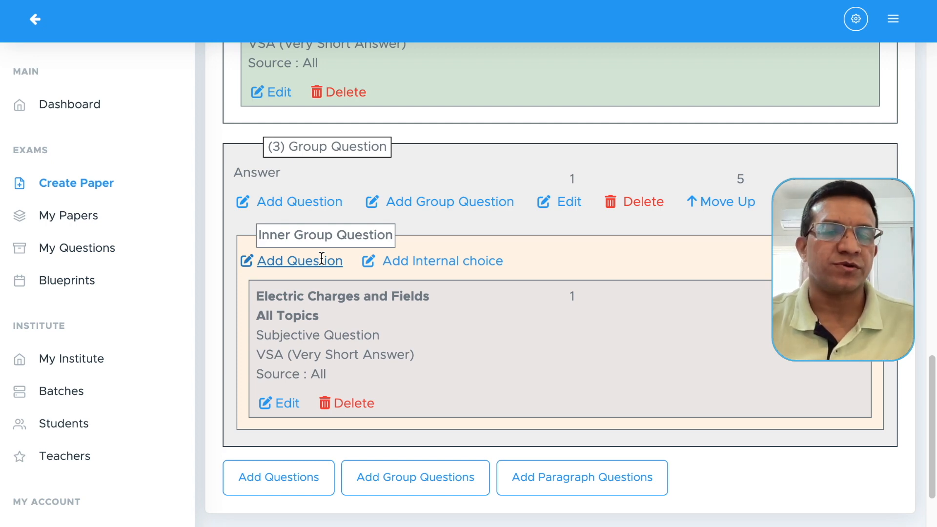
left_click(434, 263)
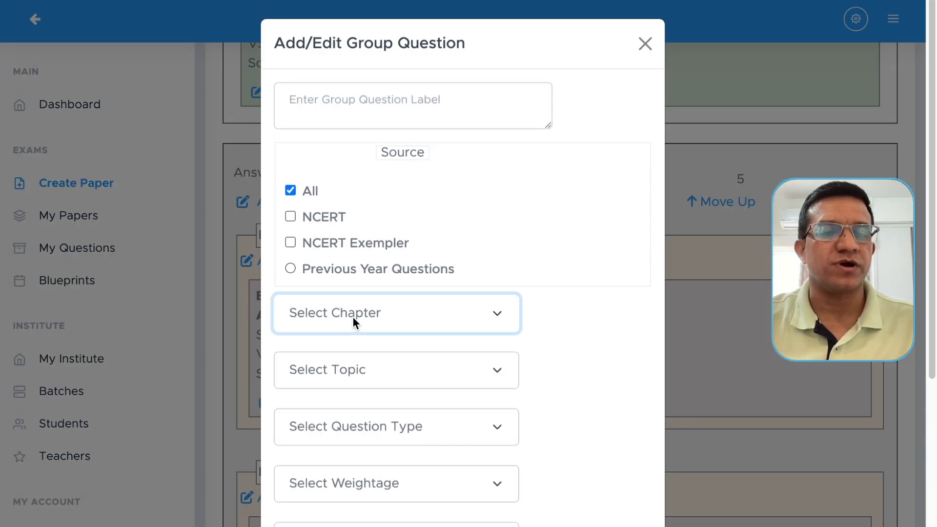
left_click(359, 337)
left_click(359, 370)
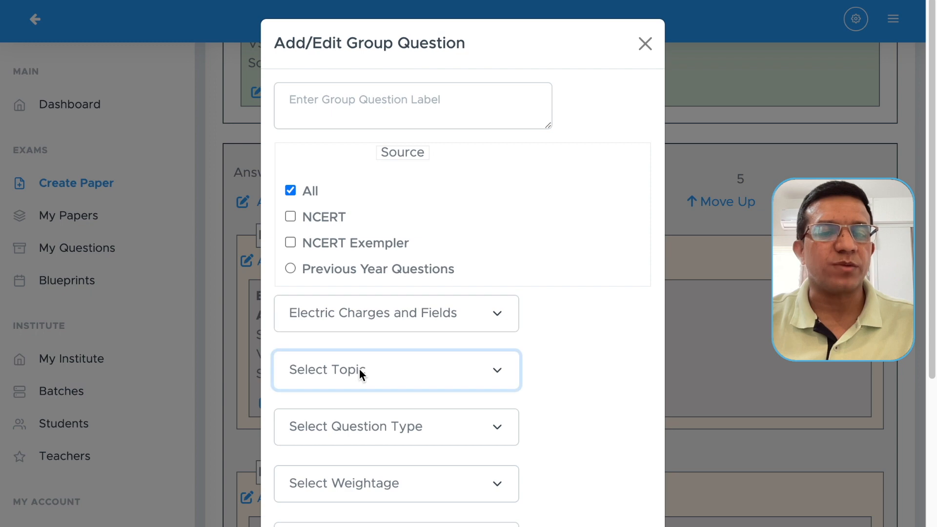
left_click(356, 391)
- Set the internal choice's question type to Subjective Question and its weightage to VSA (Very Short Answer)
left_click(372, 432)
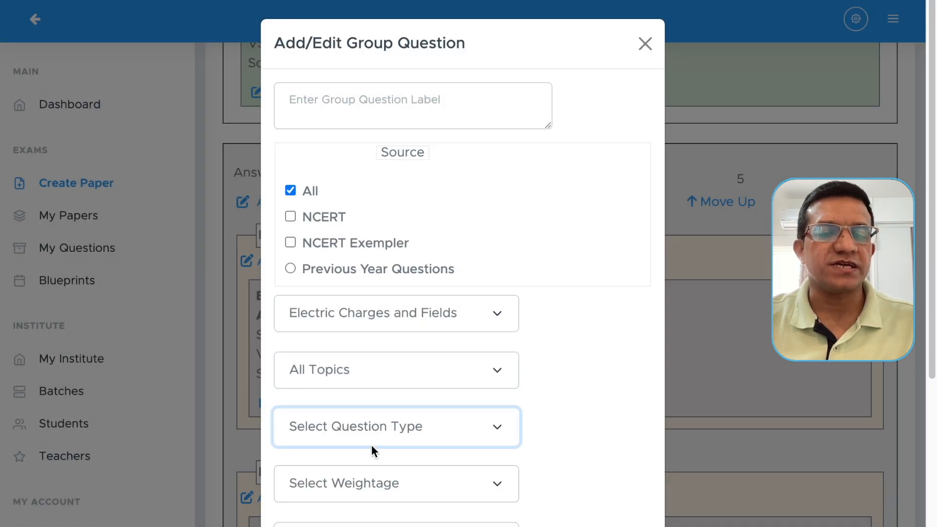
left_click(380, 428)
scroll(389, 342, "down", 5)
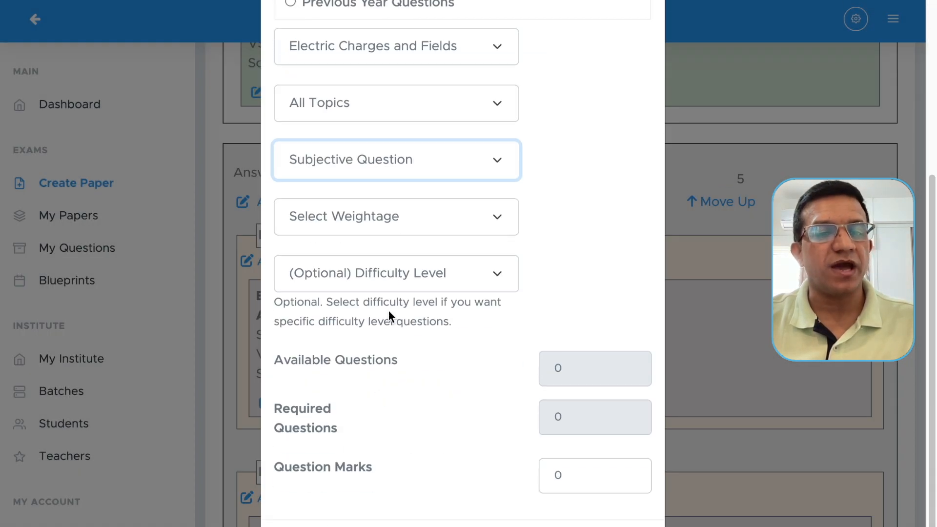
left_click(393, 222)
left_click(392, 241)
- Require 1 question for the internal choice and save it
left_click(542, 415)
type("1")
key("Return")
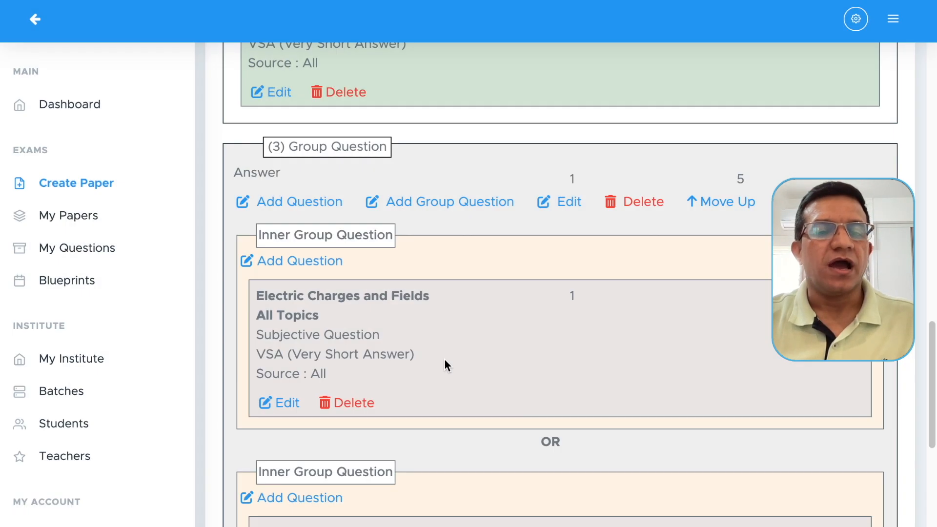
- Add a second, separate inner group question to the "Answer" group, covering all topics of Electric Charges and Fields
scroll(365, 288, "down", 5)
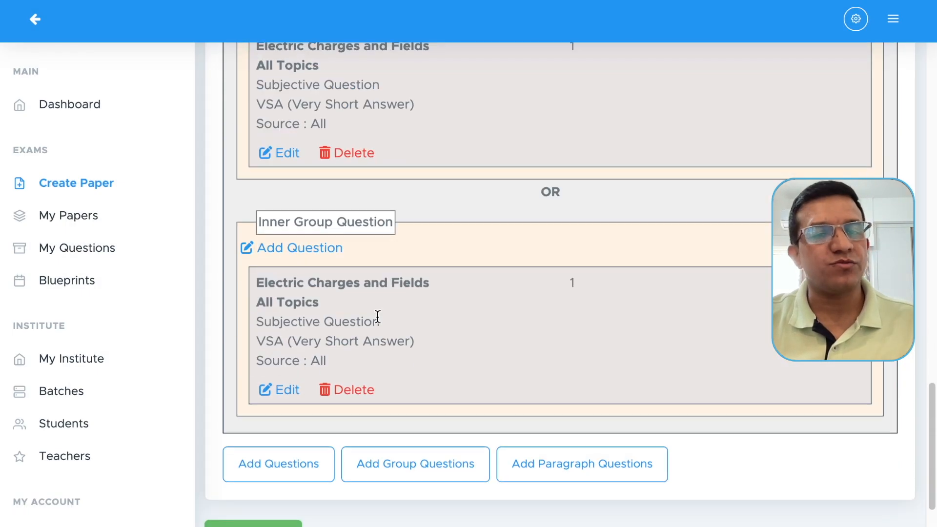
scroll(371, 307, "up", 5)
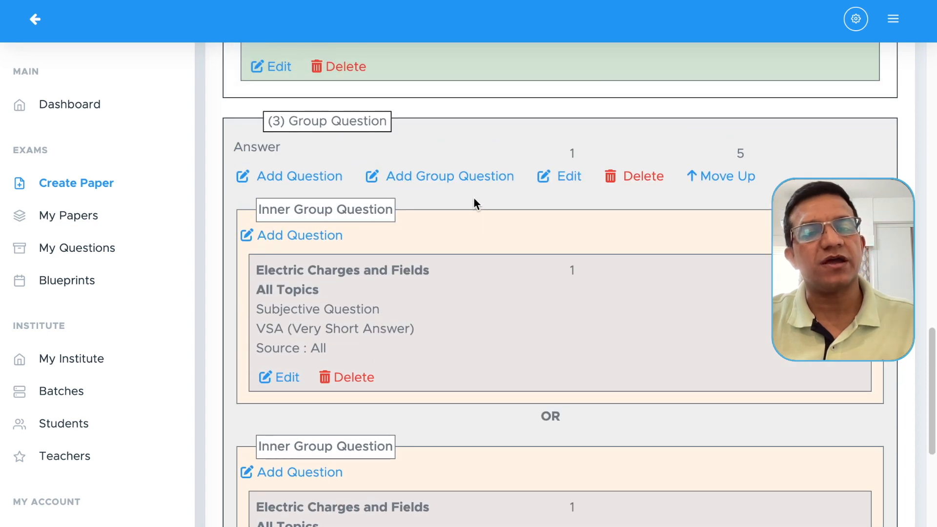
left_click(471, 176)
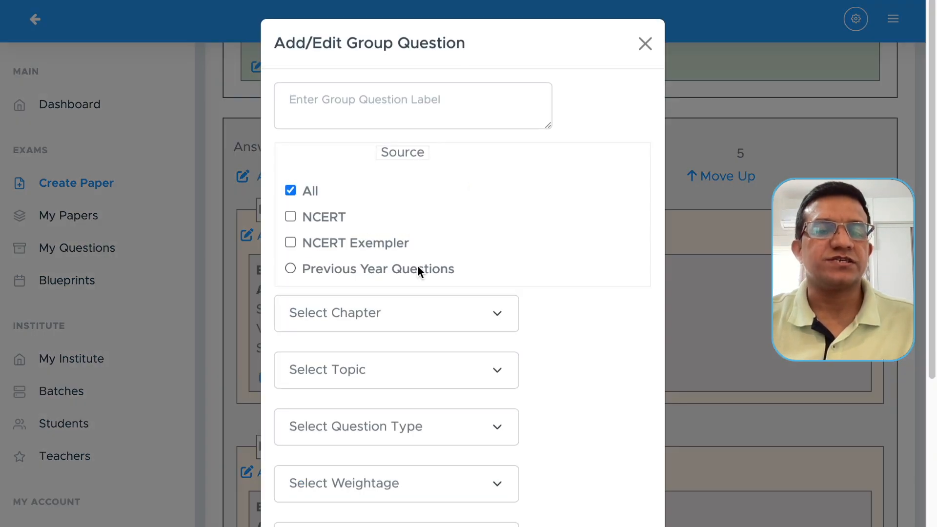
left_click(380, 312)
left_click(382, 366)
left_click(379, 388)
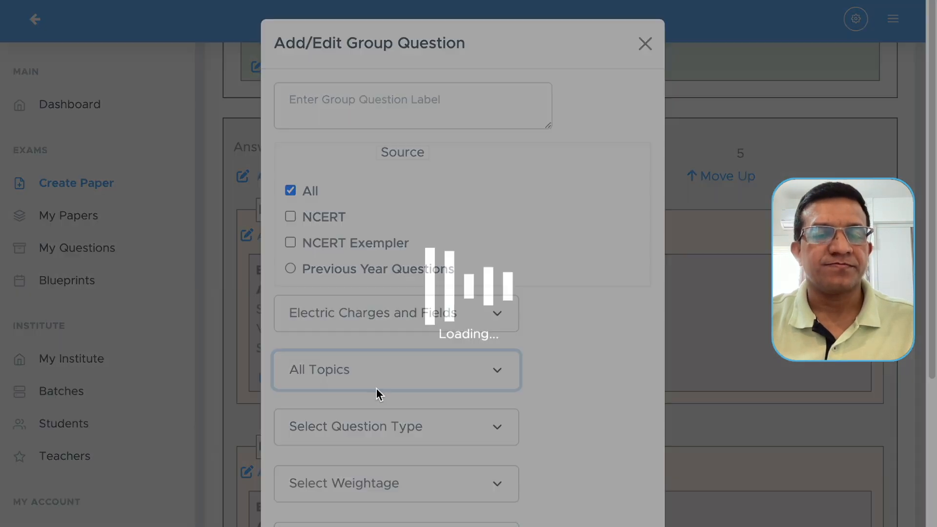
- Make the second inner group question a Subjective Question with VSA (Very Short Answer) weightage
scroll(379, 382, "down", 3)
left_click(393, 273)
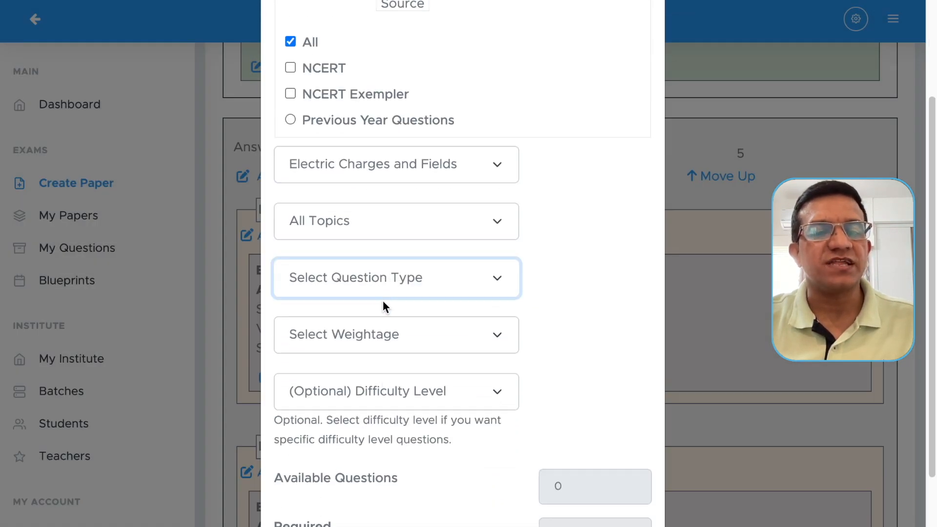
left_click(384, 332)
left_click(388, 342)
left_click(391, 356)
- Set the second inner group question's required questions to 1 and save the entry
scroll(484, 421, "down", 3)
left_click_drag(569, 362, 533, 357)
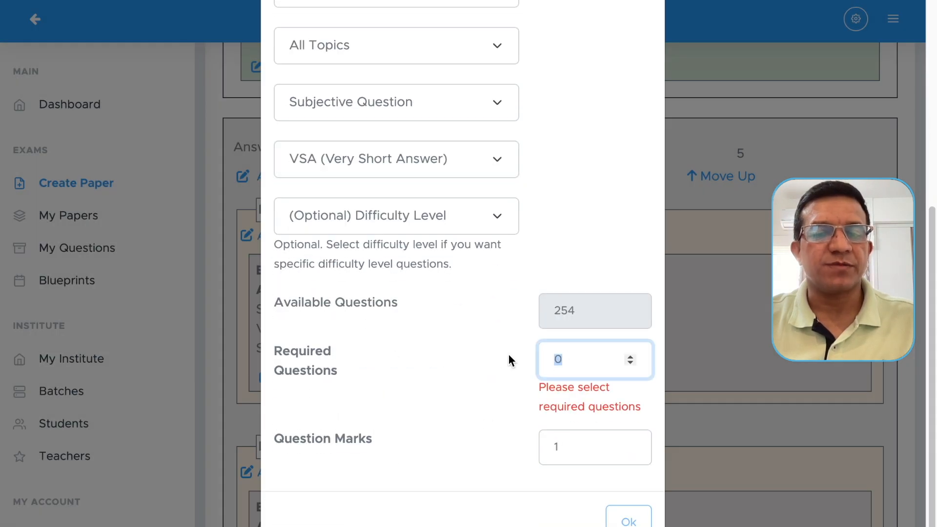
type("1")
left_click(629, 521)
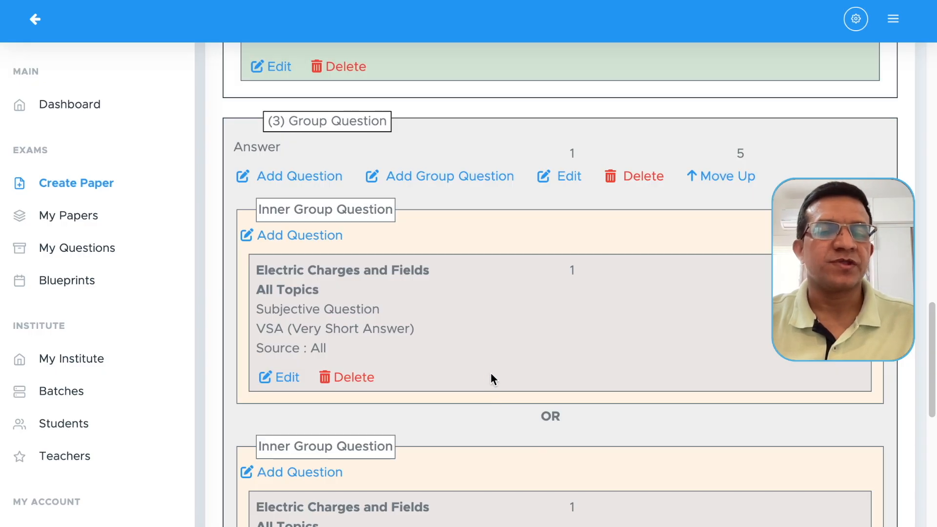
- Review the "Answer" group's inner group questions, including the OR alternative and the separate second question
scroll(490, 378, "down", 2)
scroll(496, 342, "down", 8)
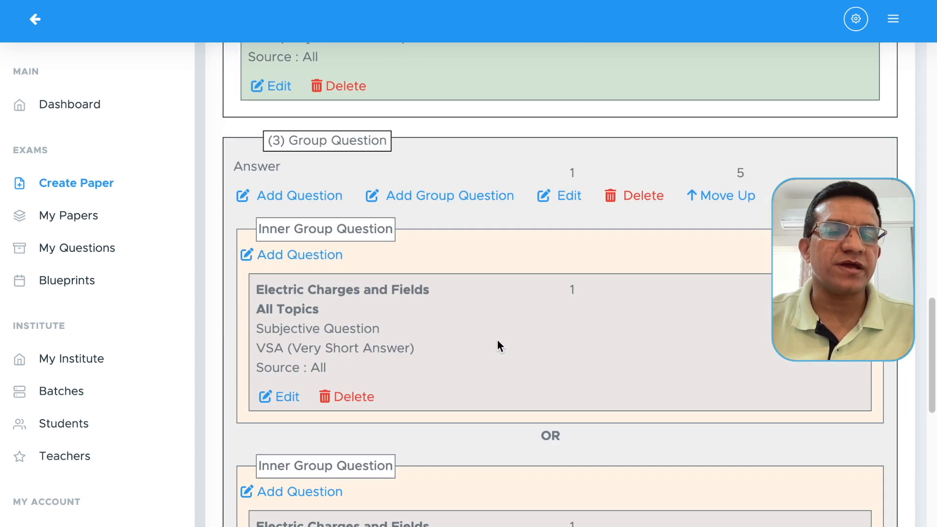
scroll(385, 205, "up", 2)
triple_click(415, 215)
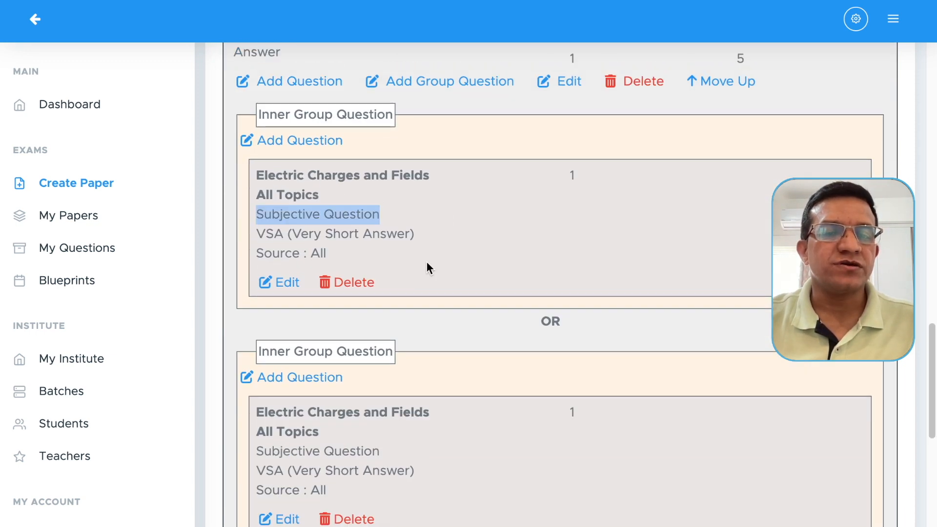
scroll(440, 293, "down", 2)
left_click_drag(423, 299, 450, 316)
scroll(463, 326, "down", 5)
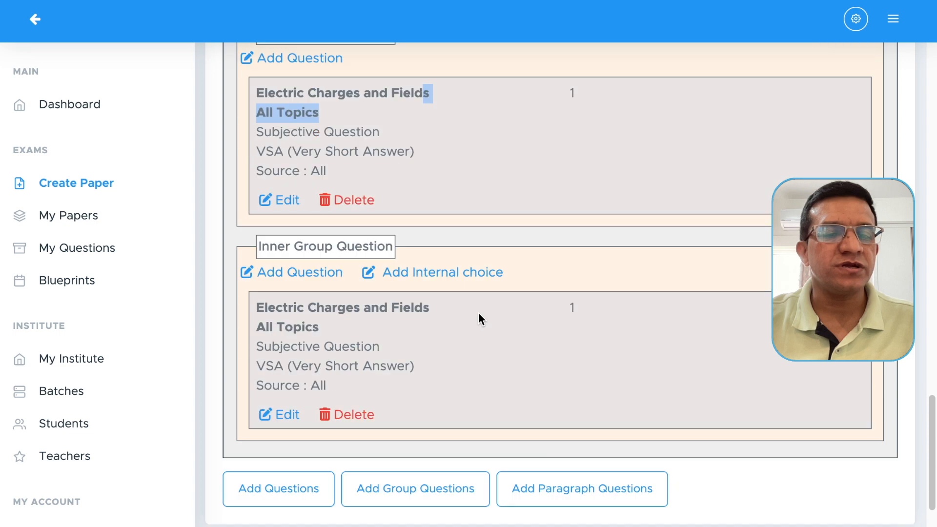
left_click_drag(356, 332, 395, 352)
scroll(420, 359, "up", 5)
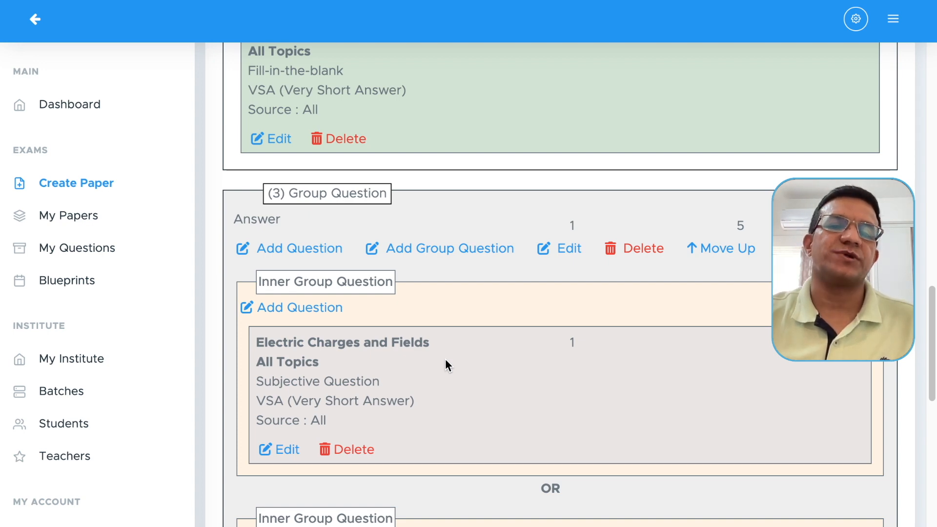
- Submit the completed blueprint to generate the question paper and refresh the generation status
scroll(446, 359, "down", 9)
scroll(443, 367, "down", 2)
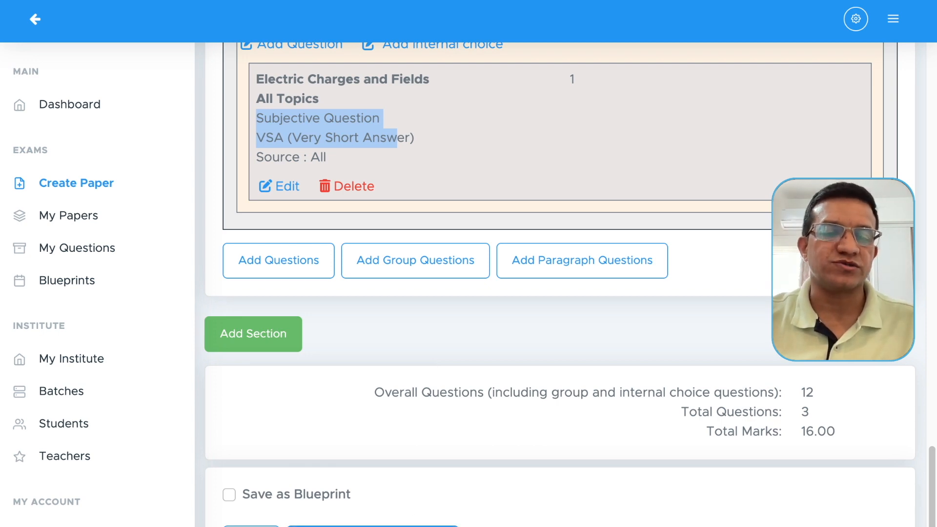
left_click(373, 526)
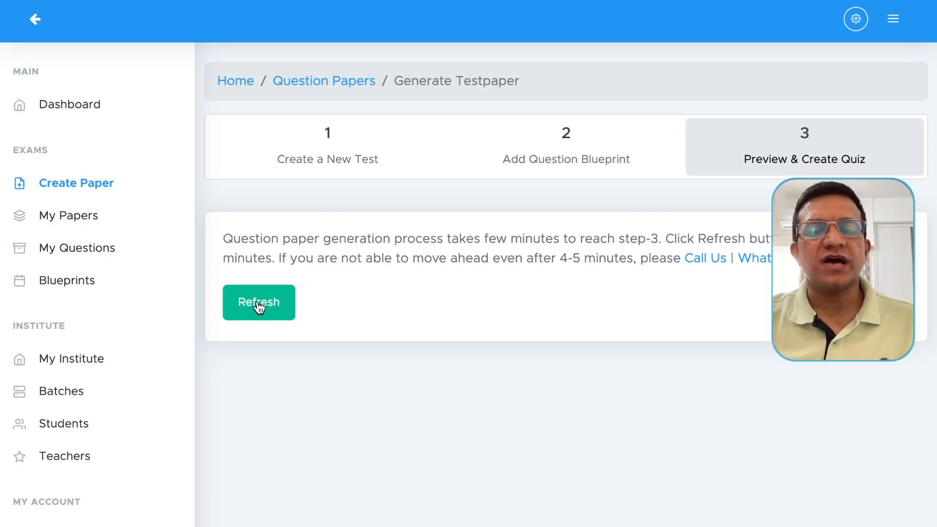
left_click(257, 304)
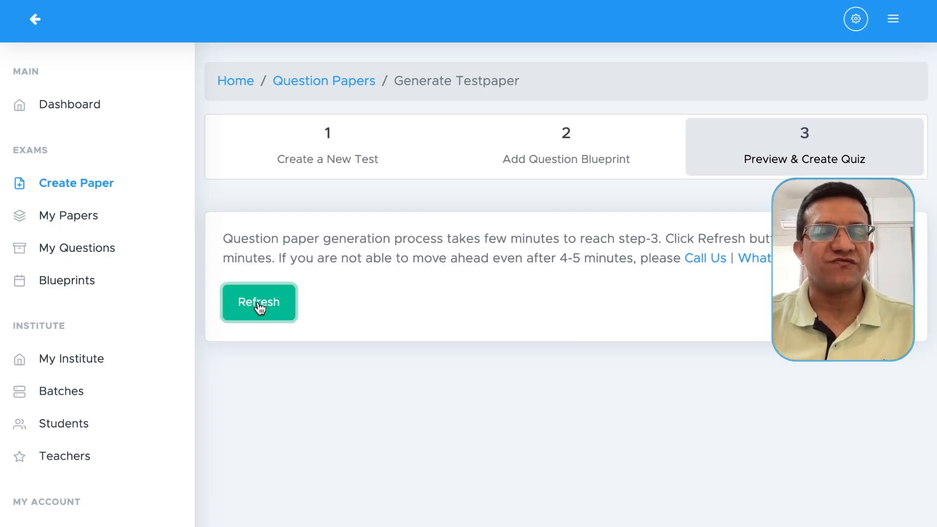
- Review the generated questions in the paper preview, checking the "any three" wording of the first group question
scroll(385, 231, "down", 4)
scroll(385, 232, "up", 3)
scroll(396, 198, "down", 10)
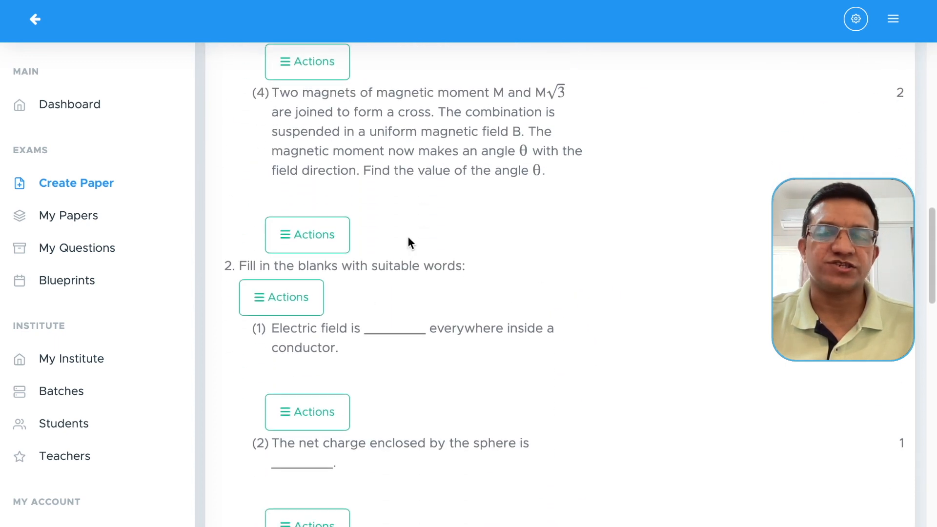
scroll(409, 236, "up", 12)
scroll(399, 225, "up", 2)
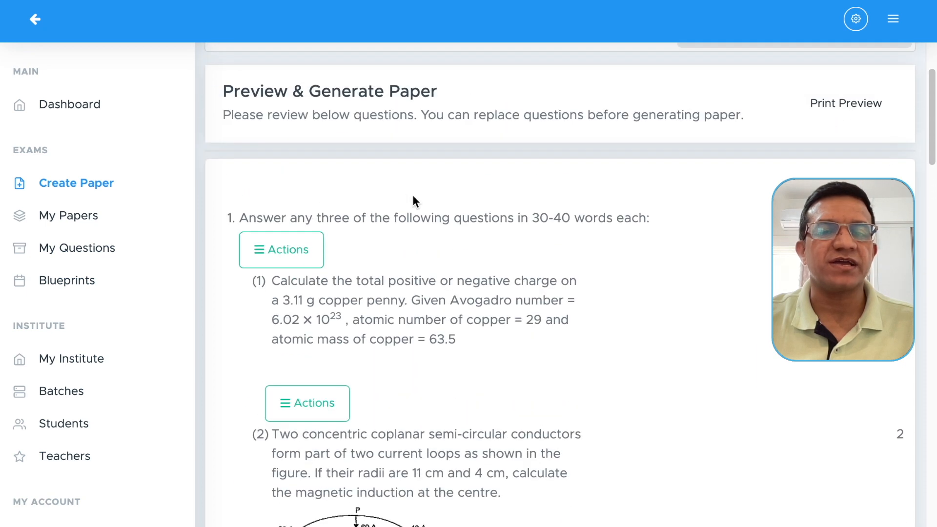
left_click_drag(320, 219, 354, 218)
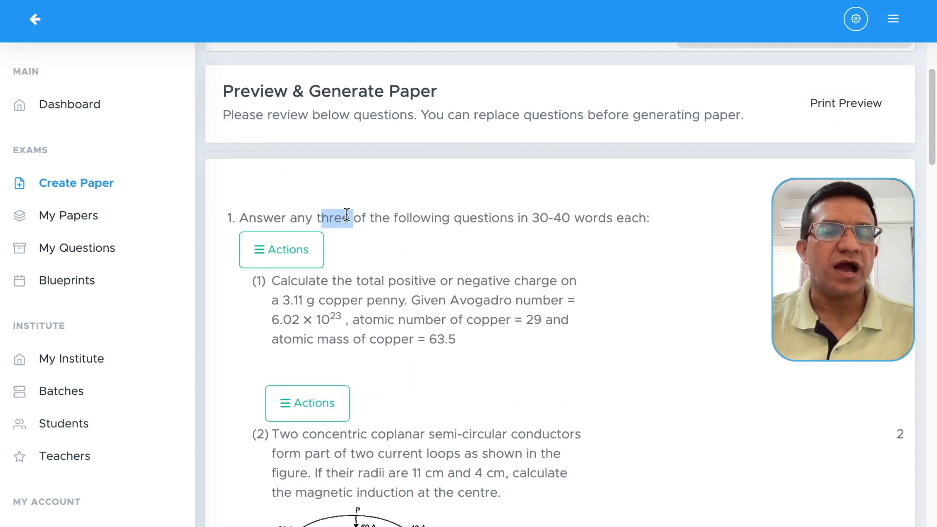
left_click(322, 219)
left_click_drag(292, 217, 349, 214)
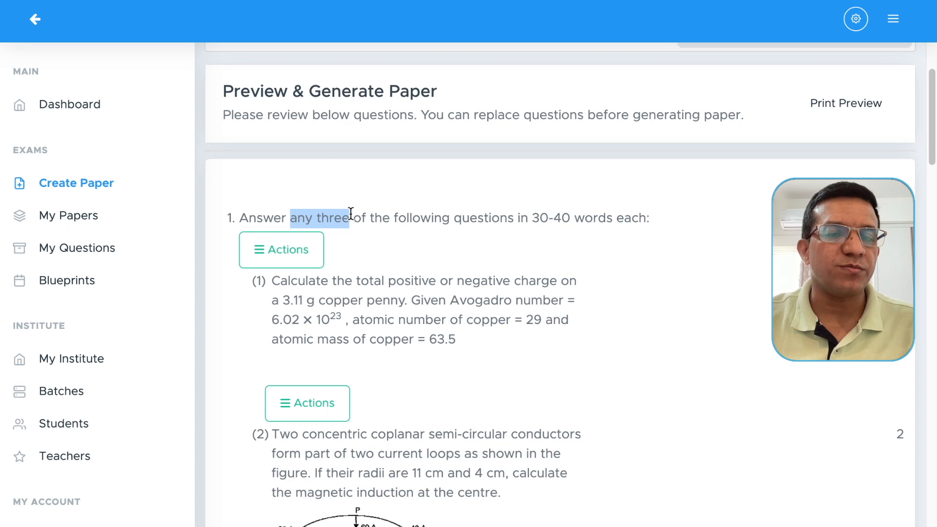
- Edit the first group question's label to make "any three" bold and update it
left_click(281, 250)
left_click(383, 86)
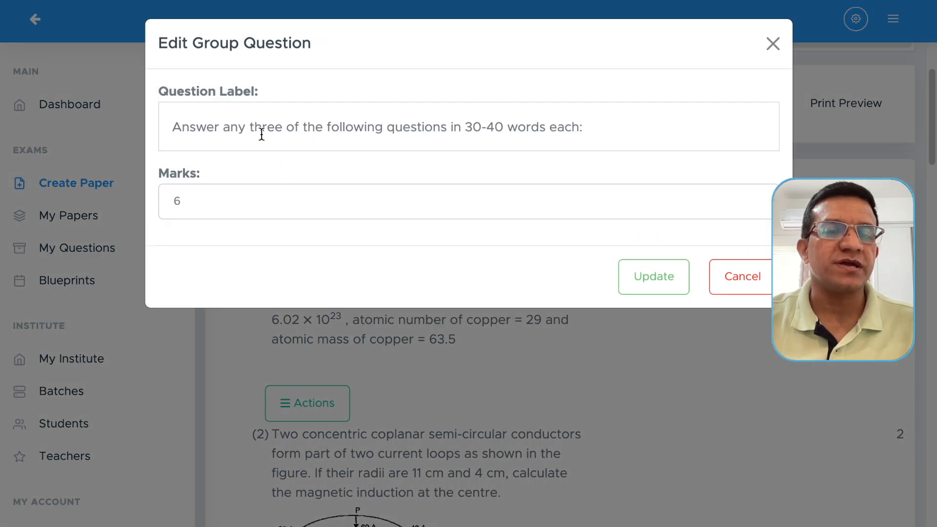
left_click(223, 126)
left_click_drag(222, 125, 283, 127)
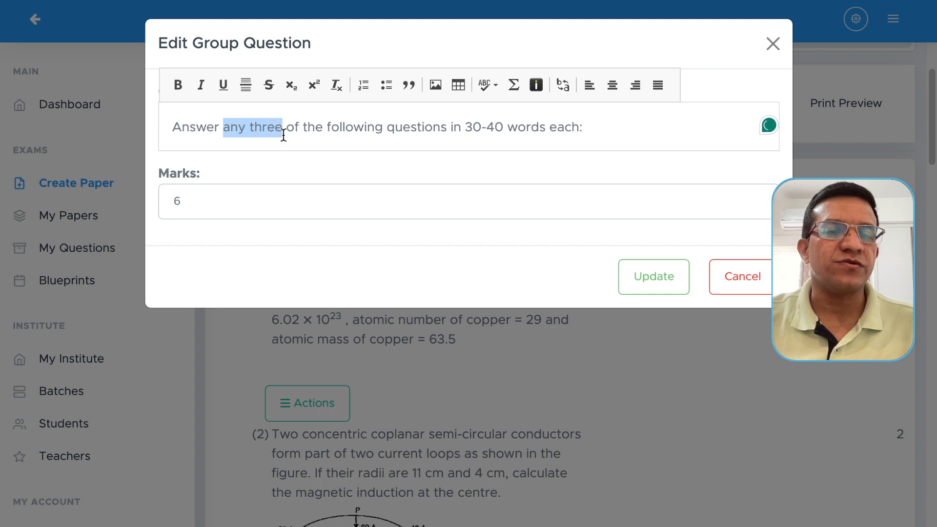
left_click(182, 84)
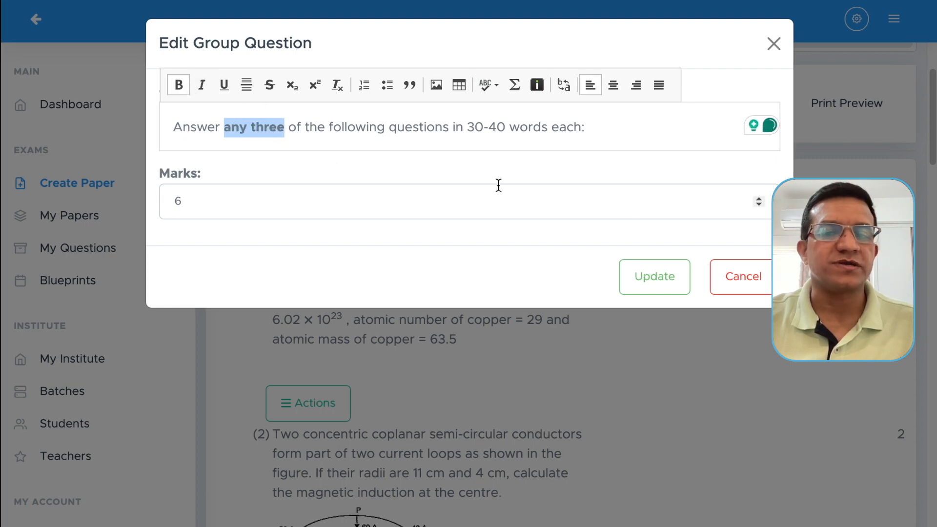
left_click(659, 281)
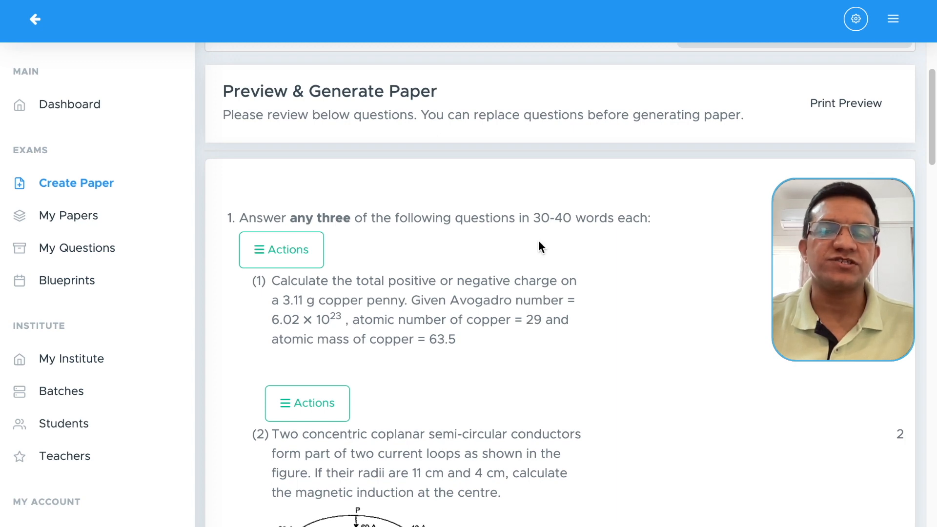
- Replace sub-question 4 of the first group with the question on relative permeability and its relation to magnetic susceptibility
scroll(523, 253, "down", 10)
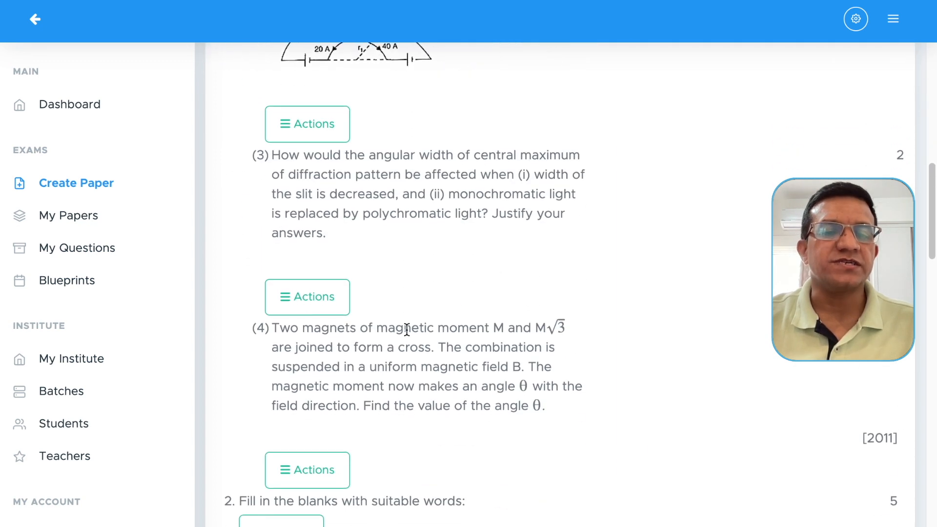
scroll(357, 305, "down", 2)
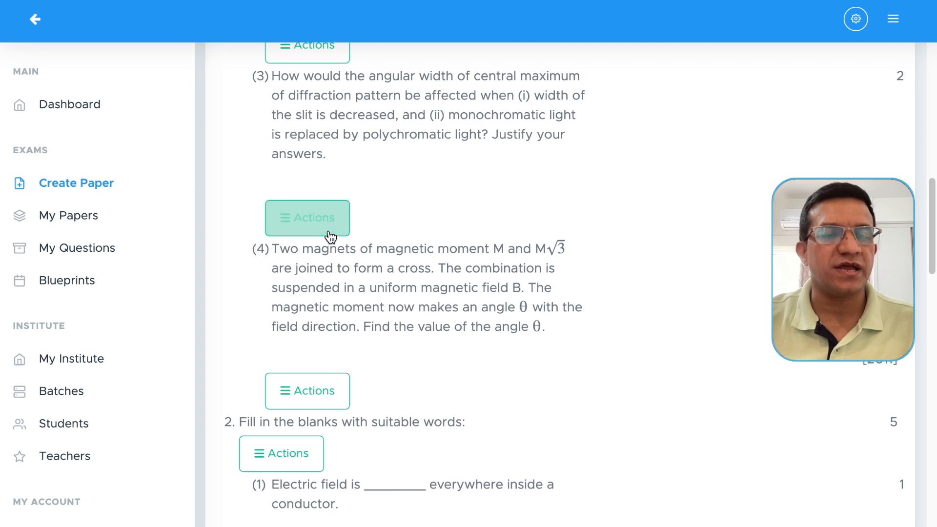
left_click(309, 393)
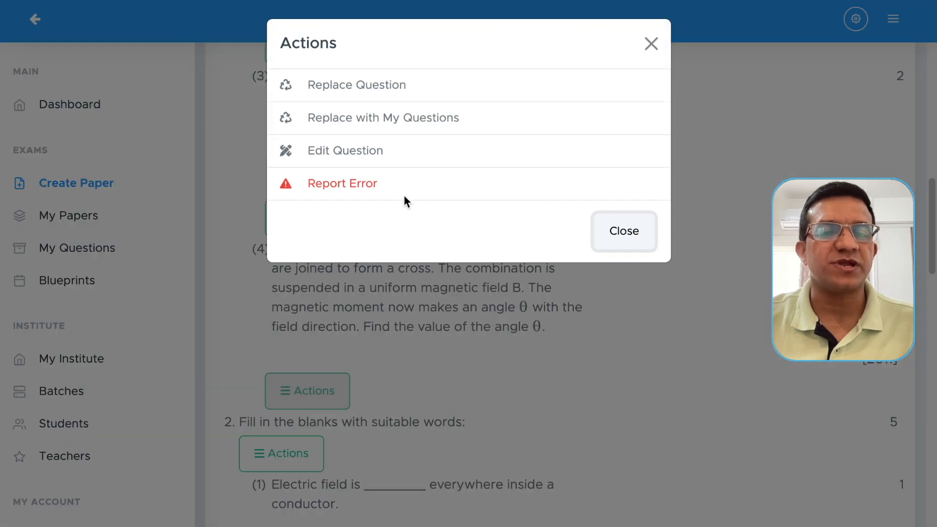
left_click(385, 86)
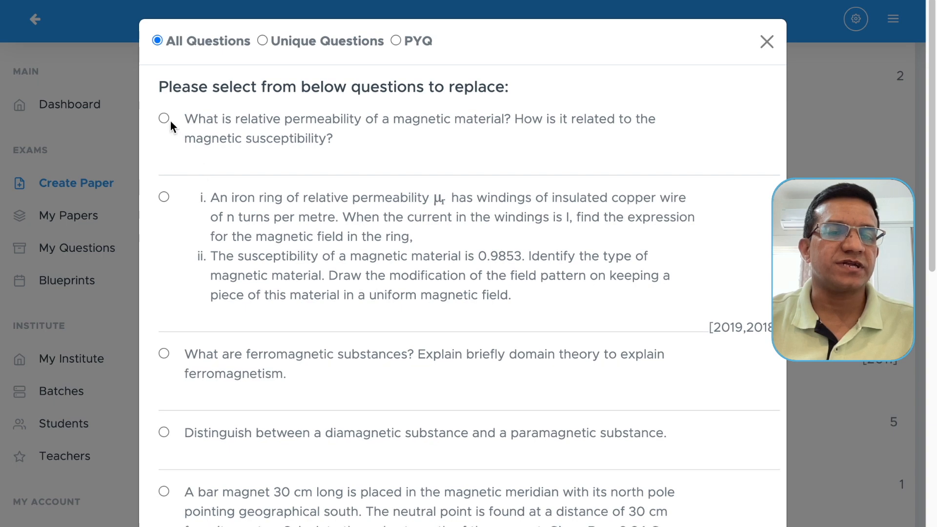
left_click(170, 121)
left_click(184, 185)
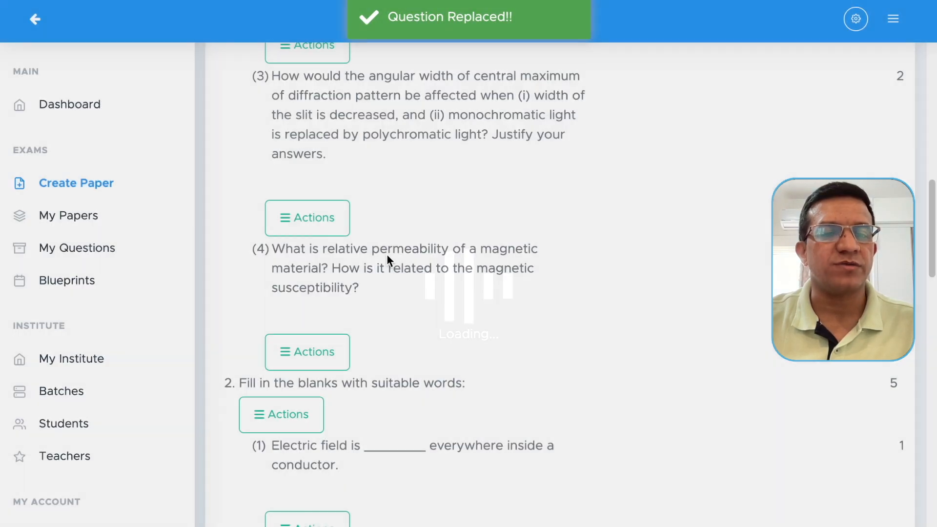
- Review the fill-in-the-blanks group and the "Answer" group, including the OR alternative and the second inner question
scroll(453, 234, "down", 5)
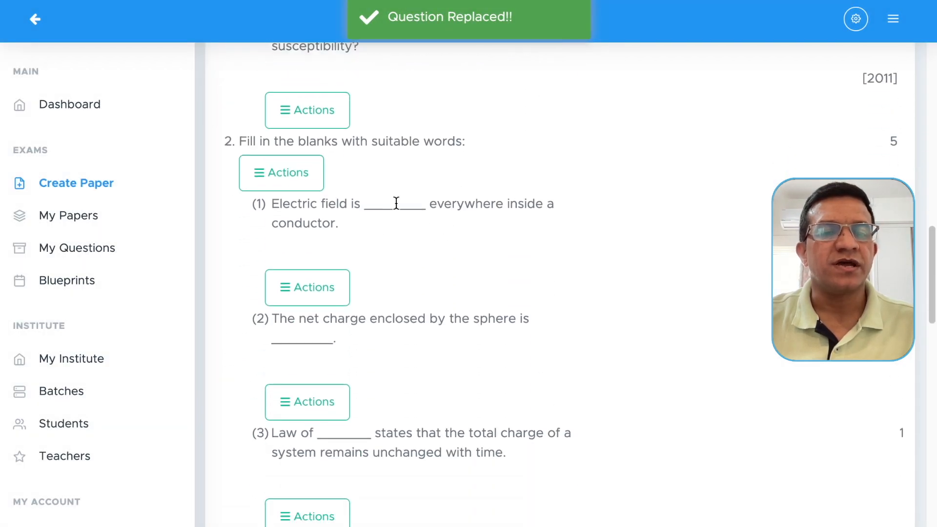
scroll(380, 226, "down", 8)
scroll(389, 241, "up", 6)
scroll(373, 231, "down", 12)
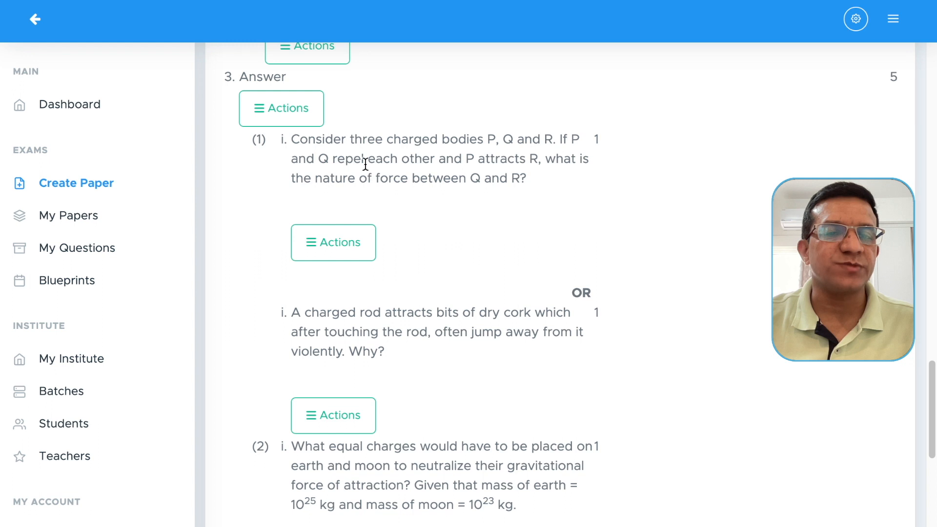
left_click_drag(364, 164, 400, 158)
left_click_drag(403, 329, 417, 329)
left_click_drag(399, 165, 409, 178)
left_click_drag(406, 313, 431, 315)
scroll(473, 241, "down", 4)
left_click(364, 254)
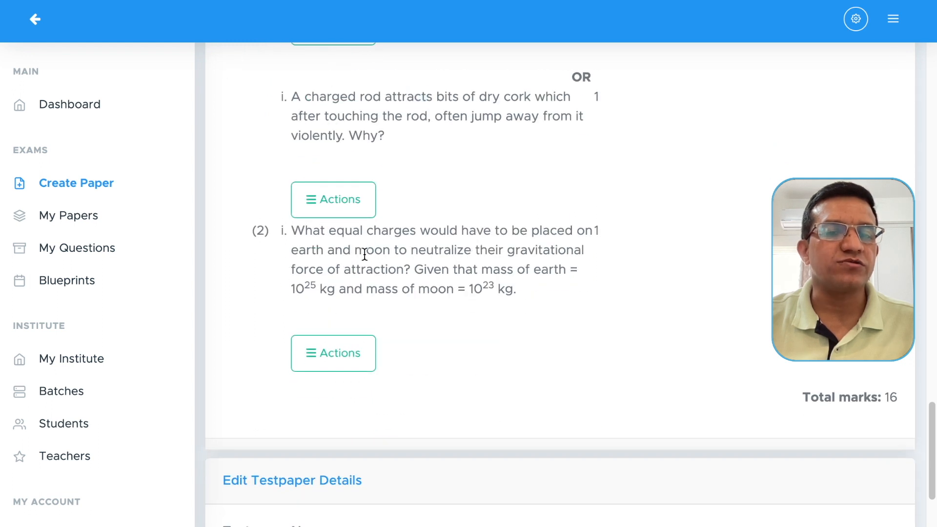
left_click_drag(365, 254, 399, 268)
- Open the print preview of the question paper and look through its header and all three groups
scroll(478, 290, "up", 15)
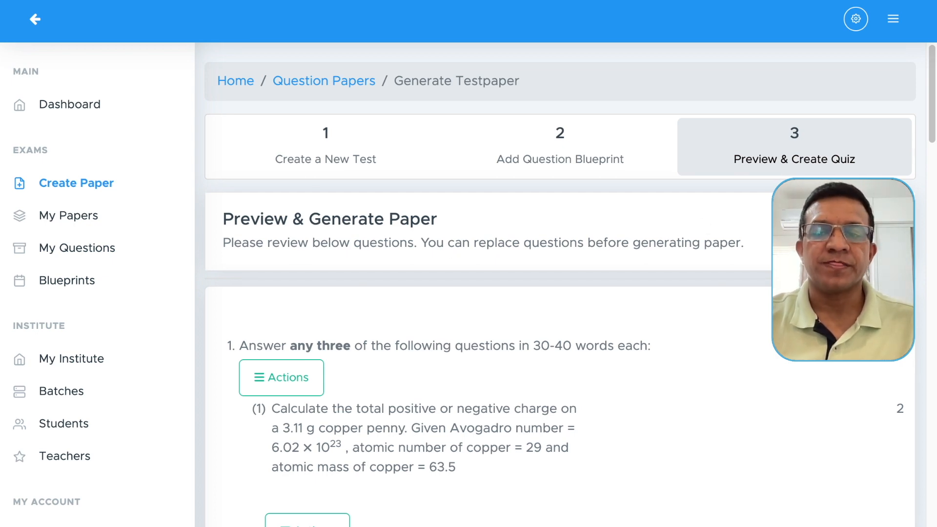
left_click(849, 231)
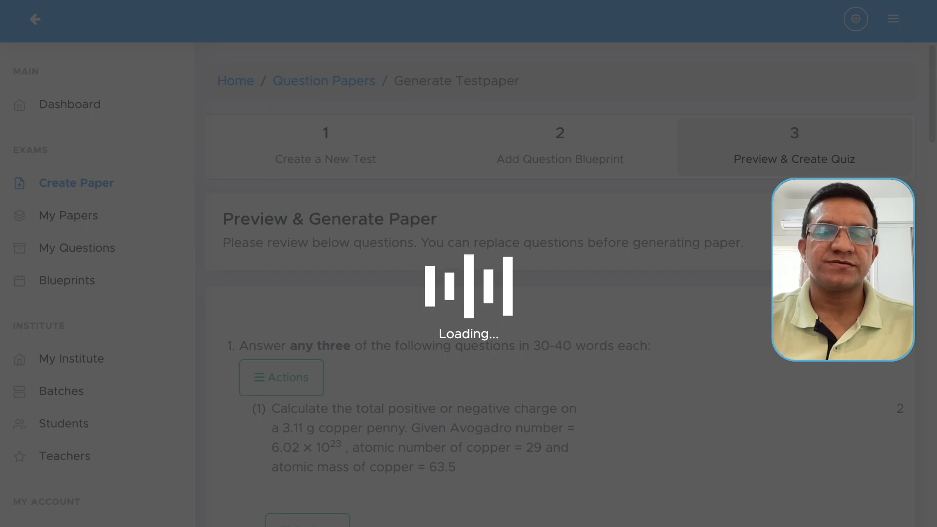
scroll(429, 264, "down", 10)
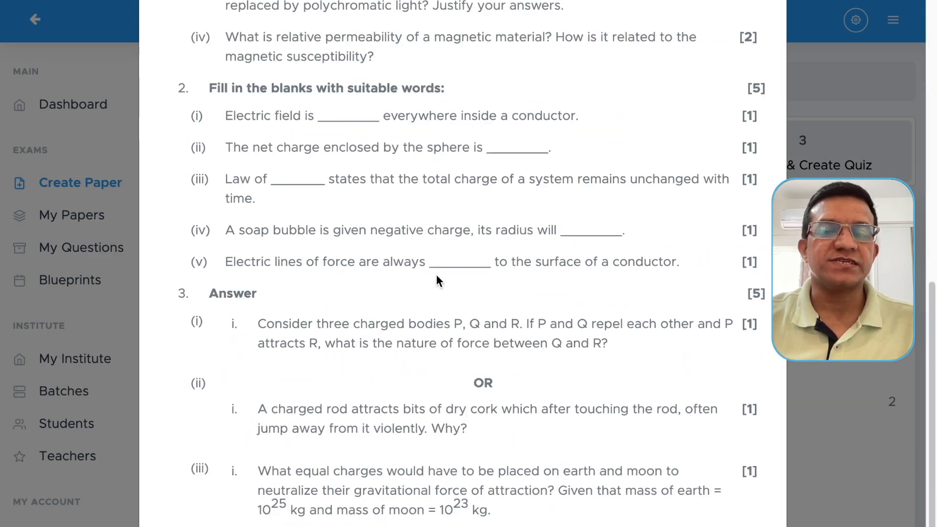
scroll(436, 276, "up", 10)
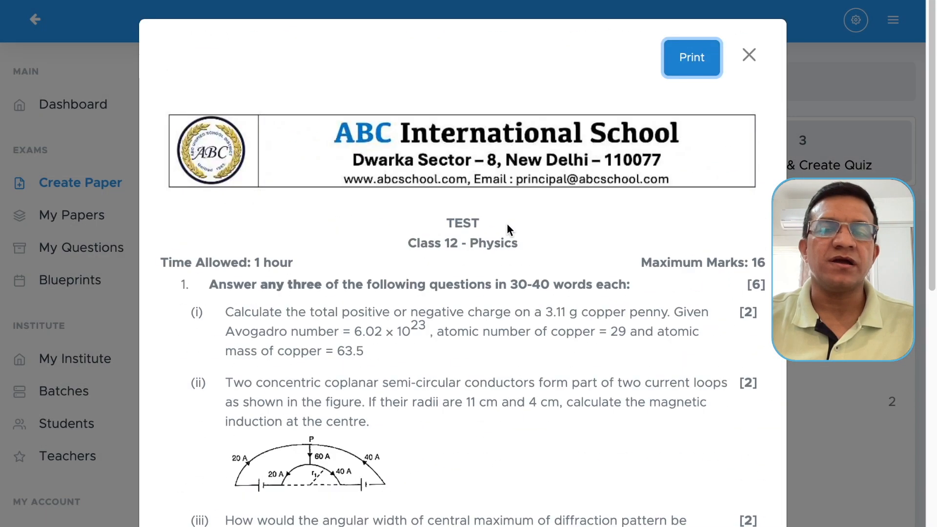
- Print the previewed question paper to a PDF in the Downloads folder, entering fdgdg as the file name
left_click(677, 63)
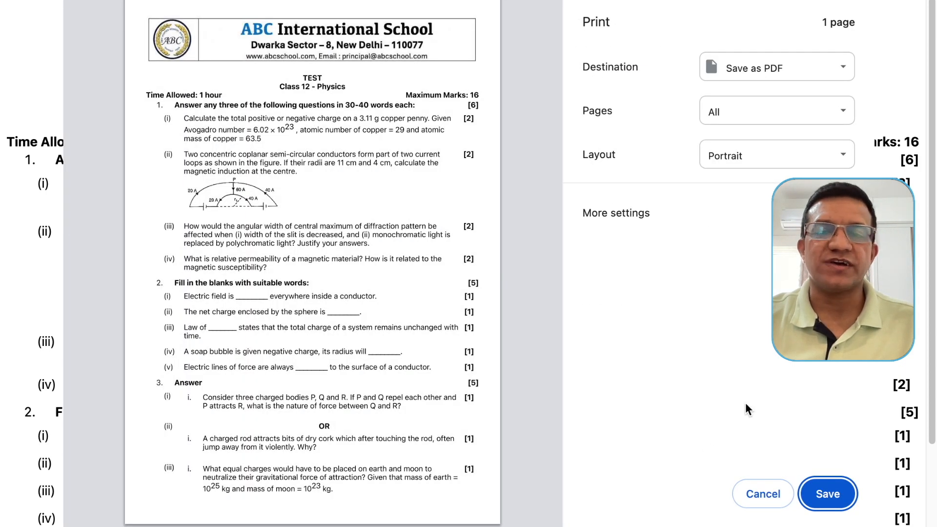
left_click(828, 494)
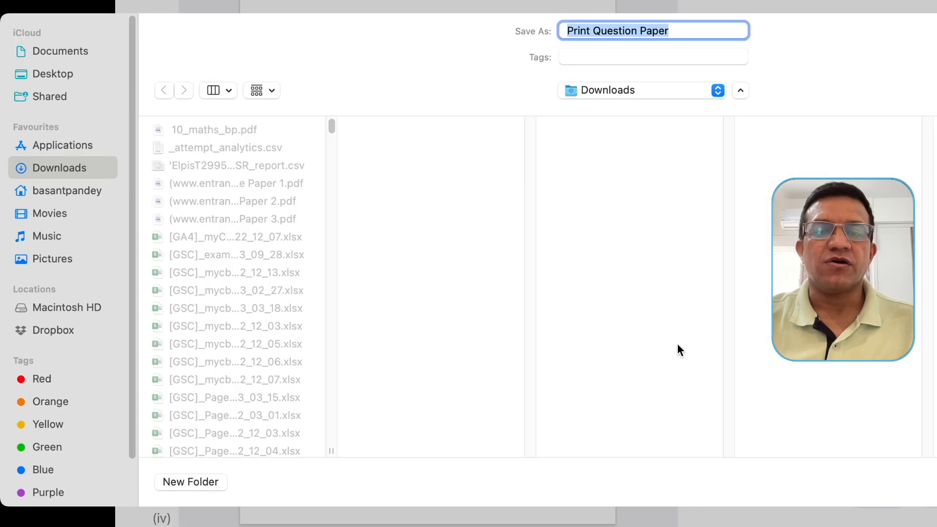
left_click(710, 38)
type("fdgdg")
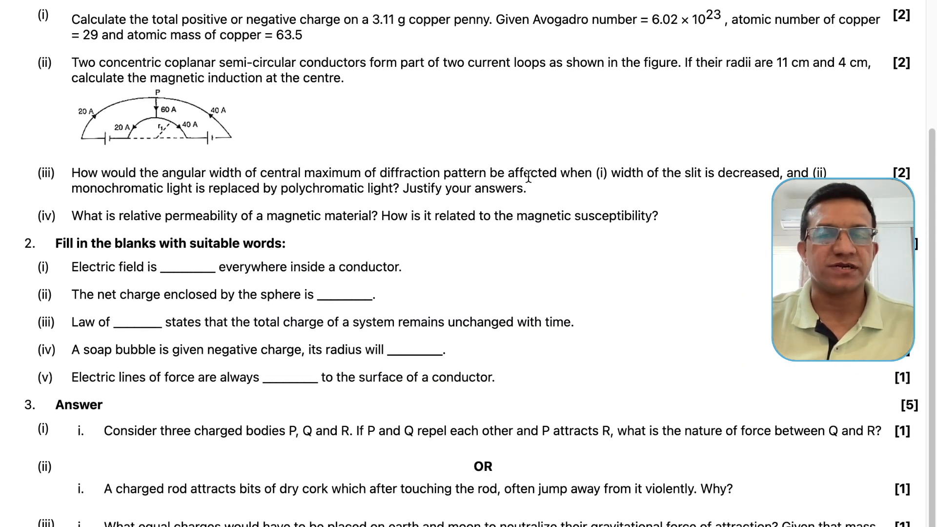
scroll(528, 176, "up", 5)
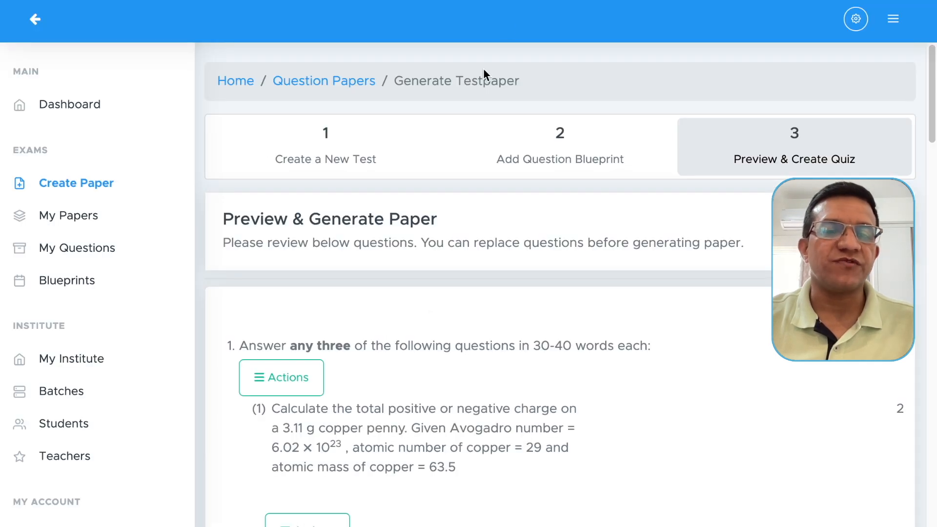
- Generate the final paper with the existing testpaper details and acknowledge its creation
scroll(430, 314, "down", 20)
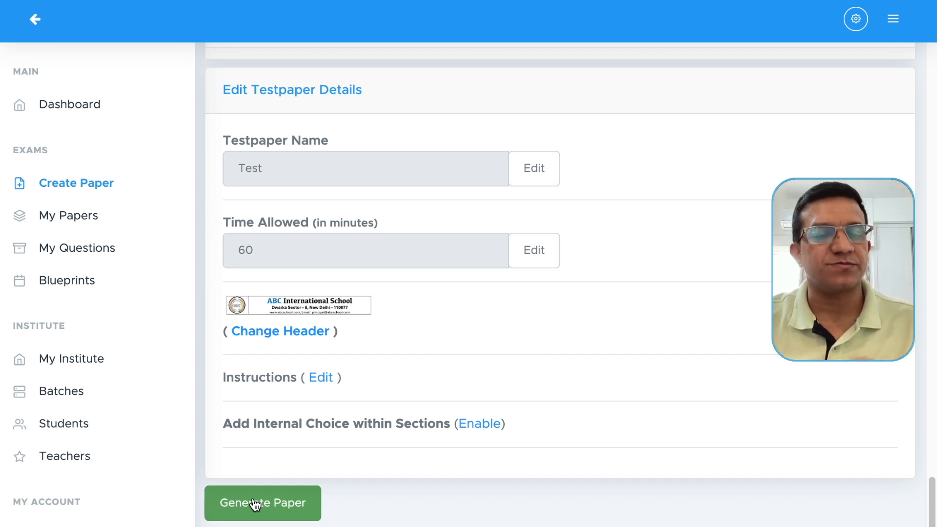
left_click(255, 505)
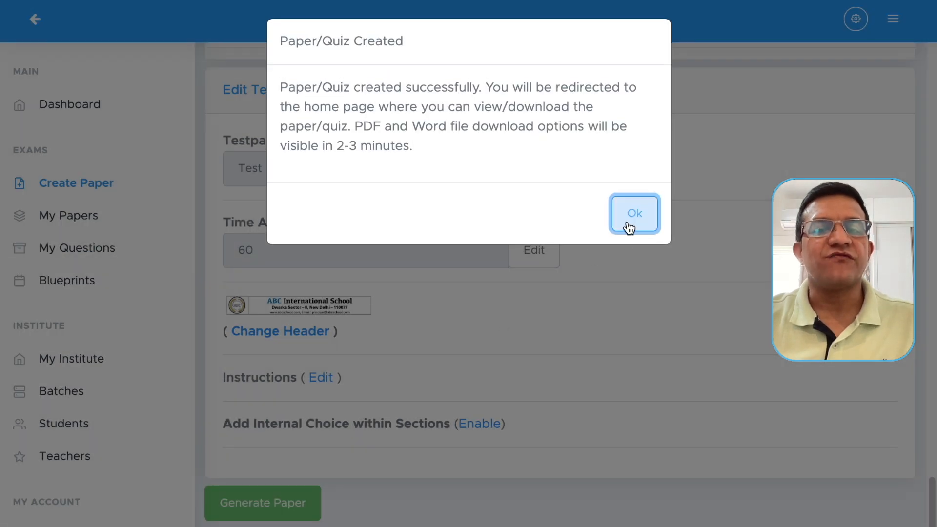
left_click(629, 220)
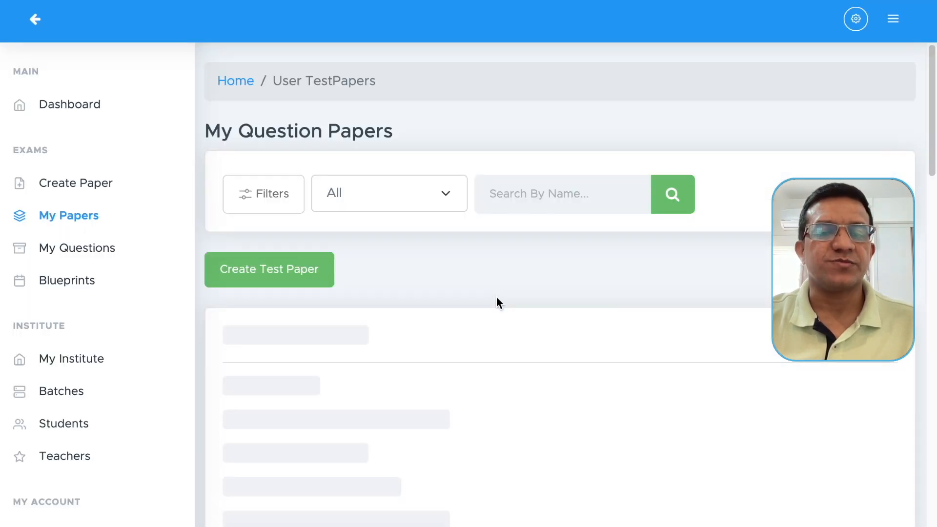
- Refresh the PDF generation status of the newest paper and open its question PDF
scroll(496, 303, "down", 5)
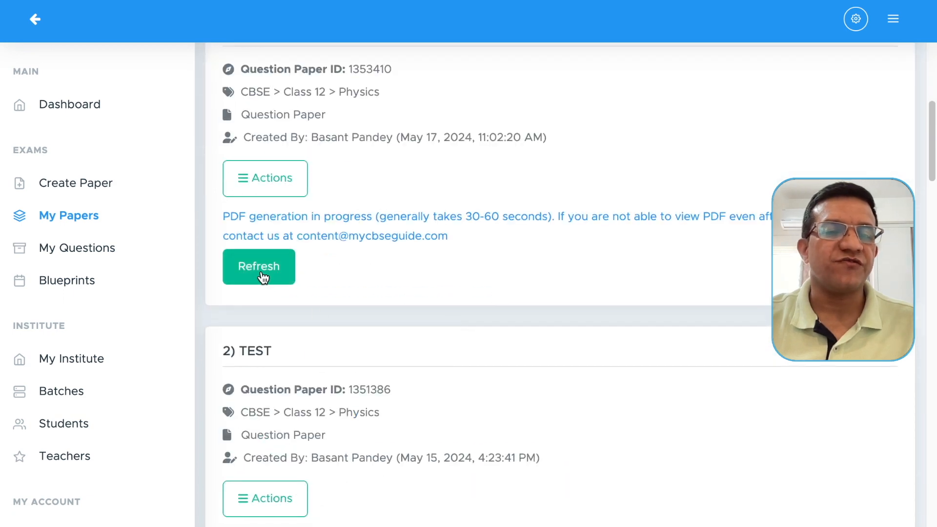
left_click(262, 274)
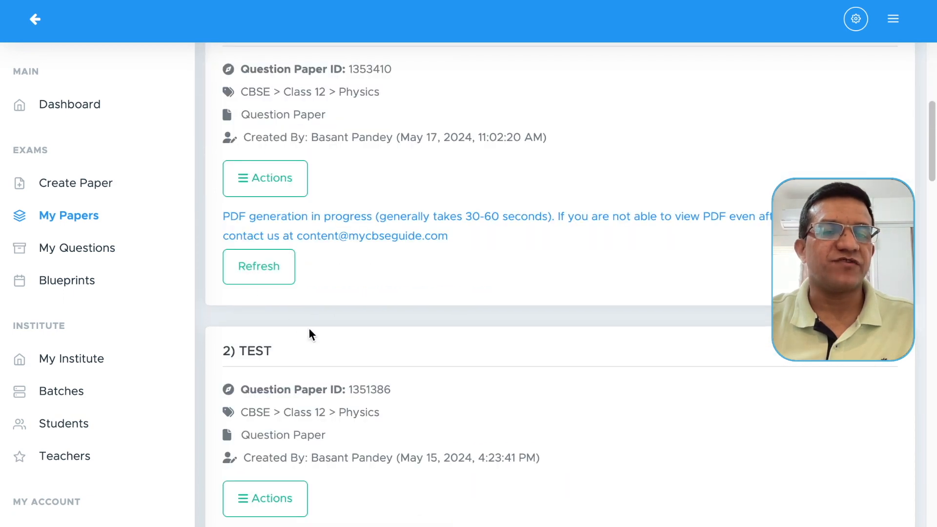
left_click(261, 274)
left_click(262, 390)
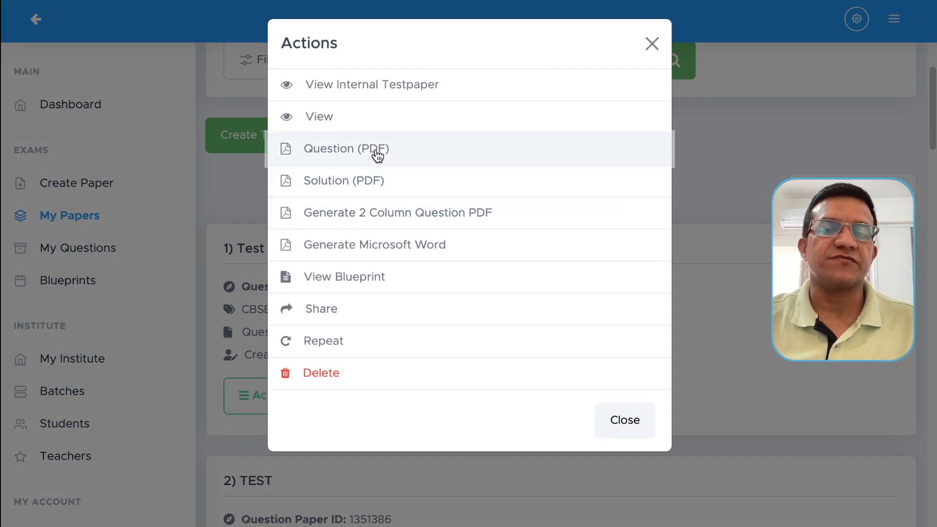
left_click(379, 154)
- View the question PDF at 100% zoom and examine the layout, marks and OR choice of all three groups
left_click(505, 18)
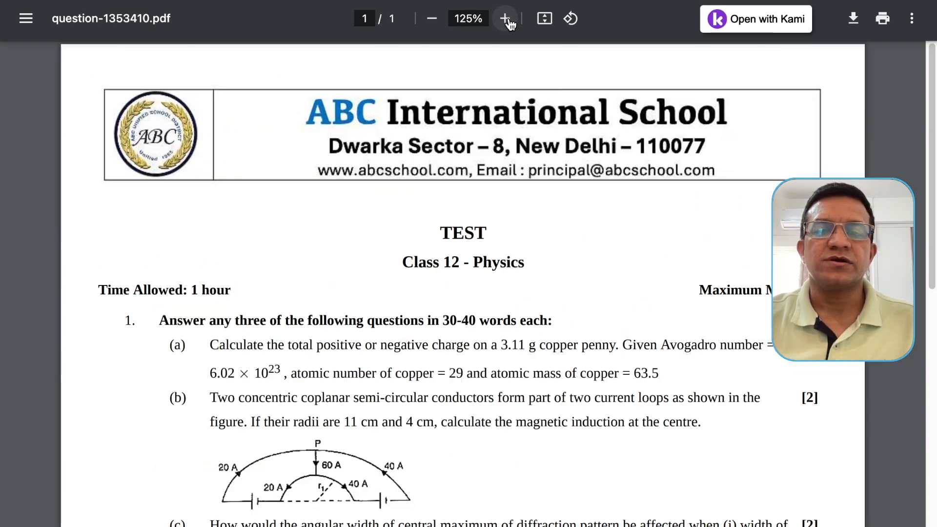
left_click(431, 18)
left_click(432, 18)
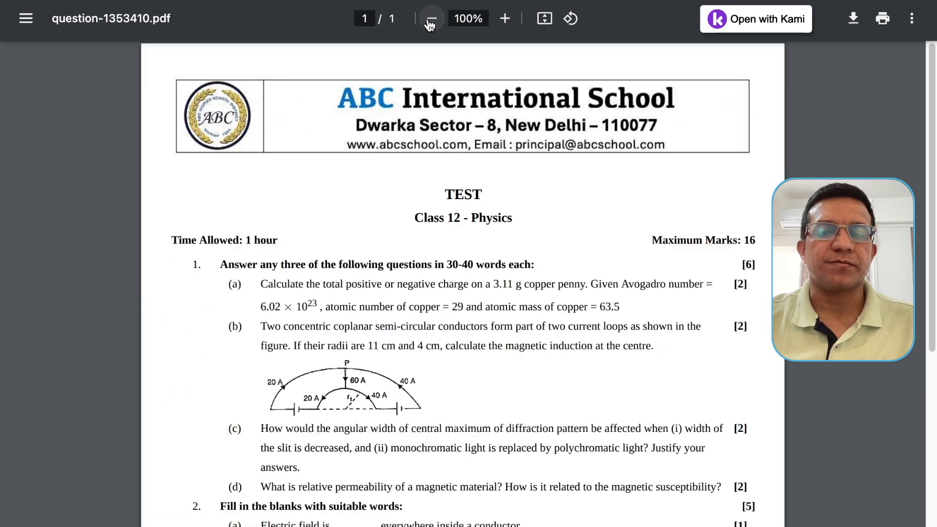
scroll(278, 257, "up", 1)
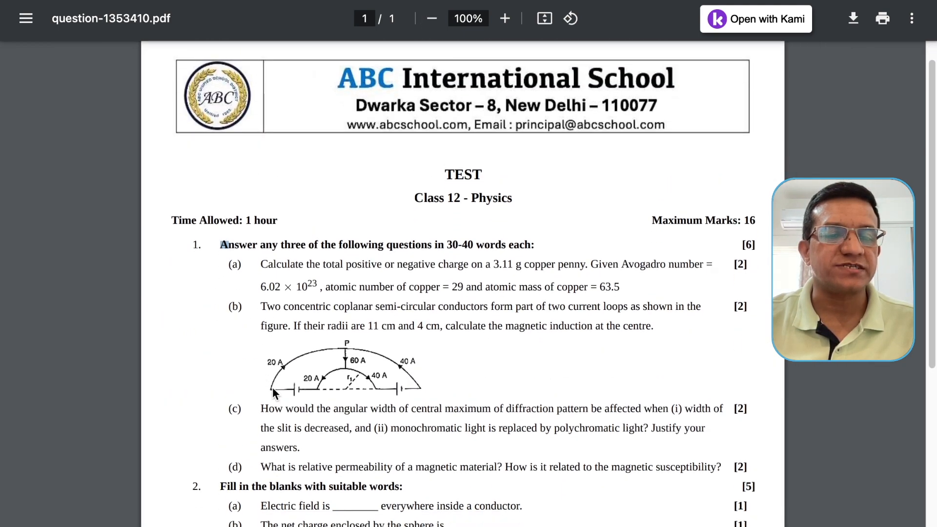
scroll(291, 358, "down", 4)
scroll(288, 352, "down", 3)
scroll(272, 324, "down", 2)
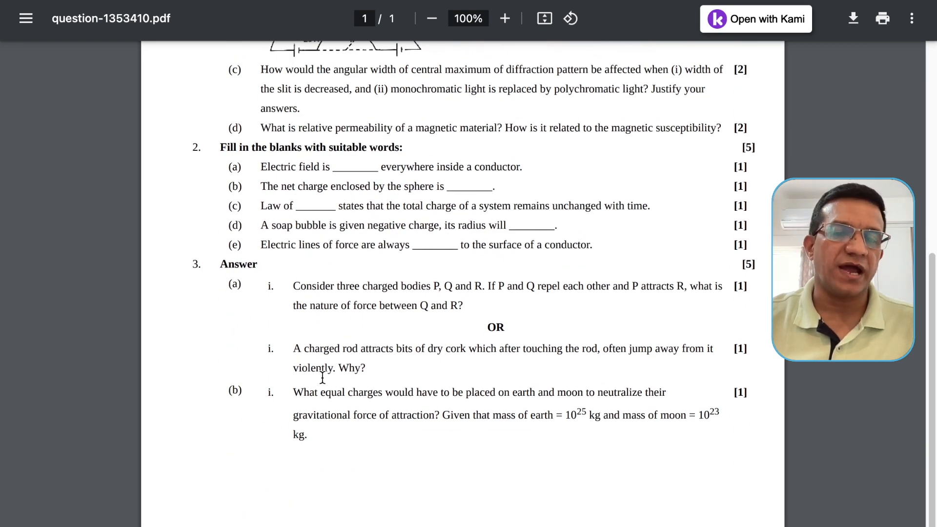
scroll(322, 379, "up", 10)
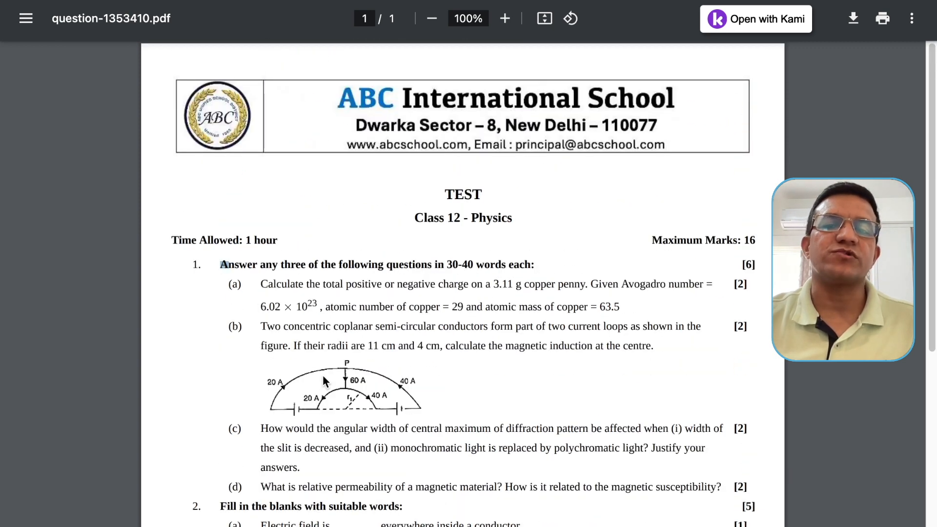